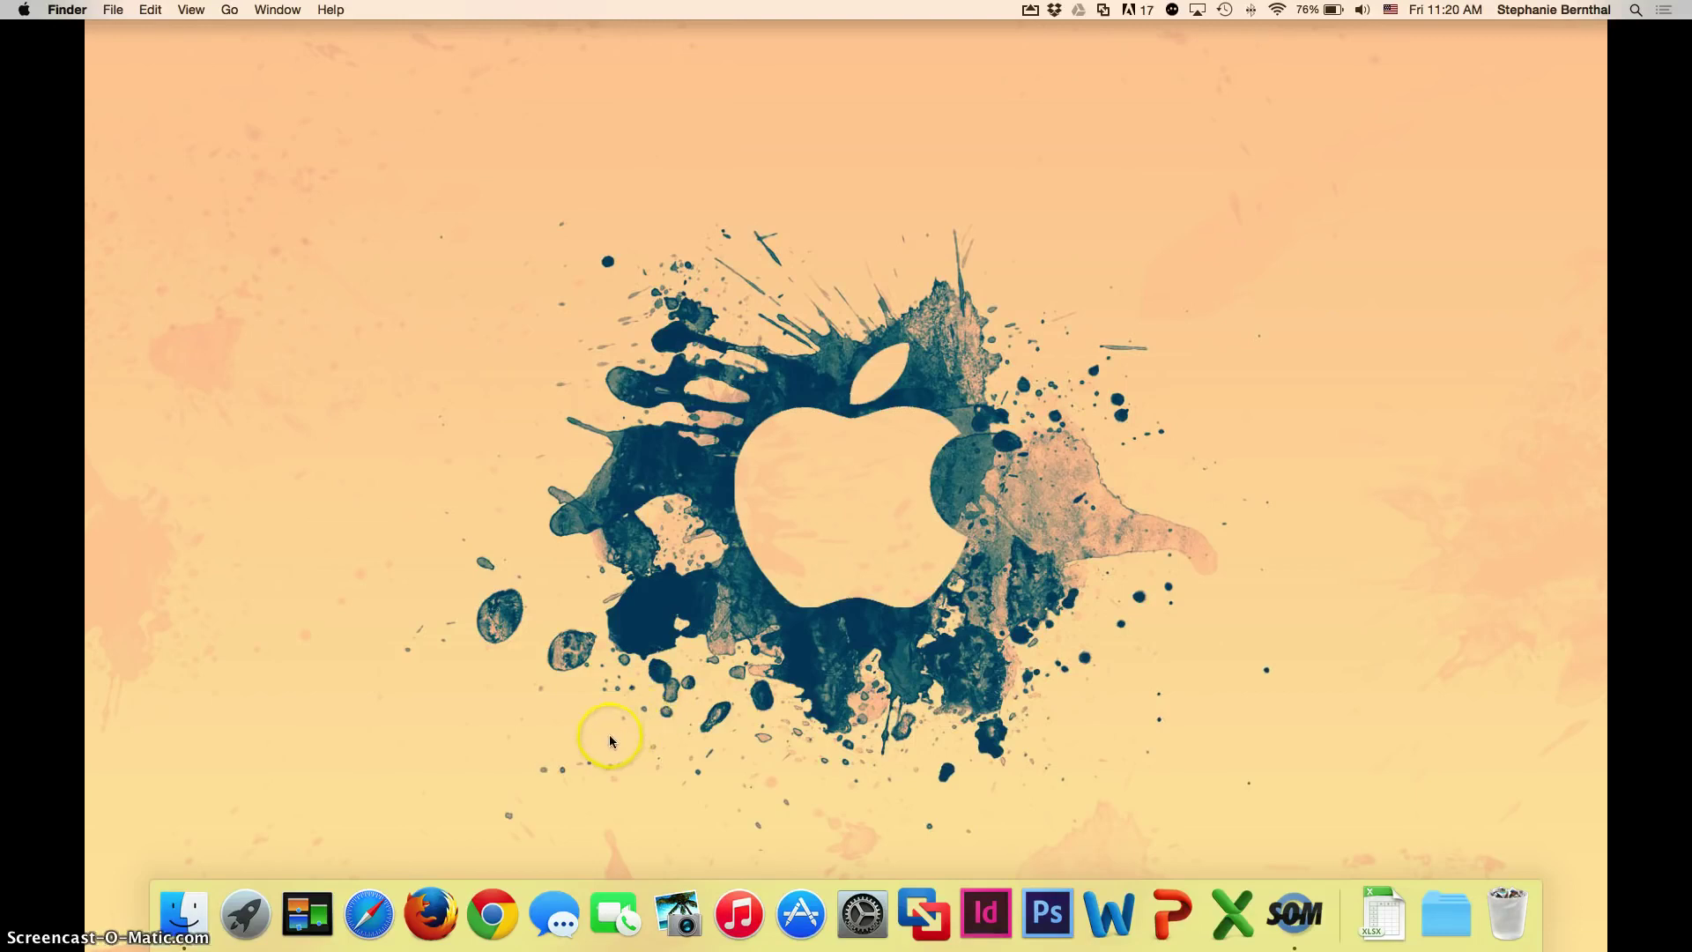
Step: Open Firefox and go to google.com/drive
left_click(435, 915)
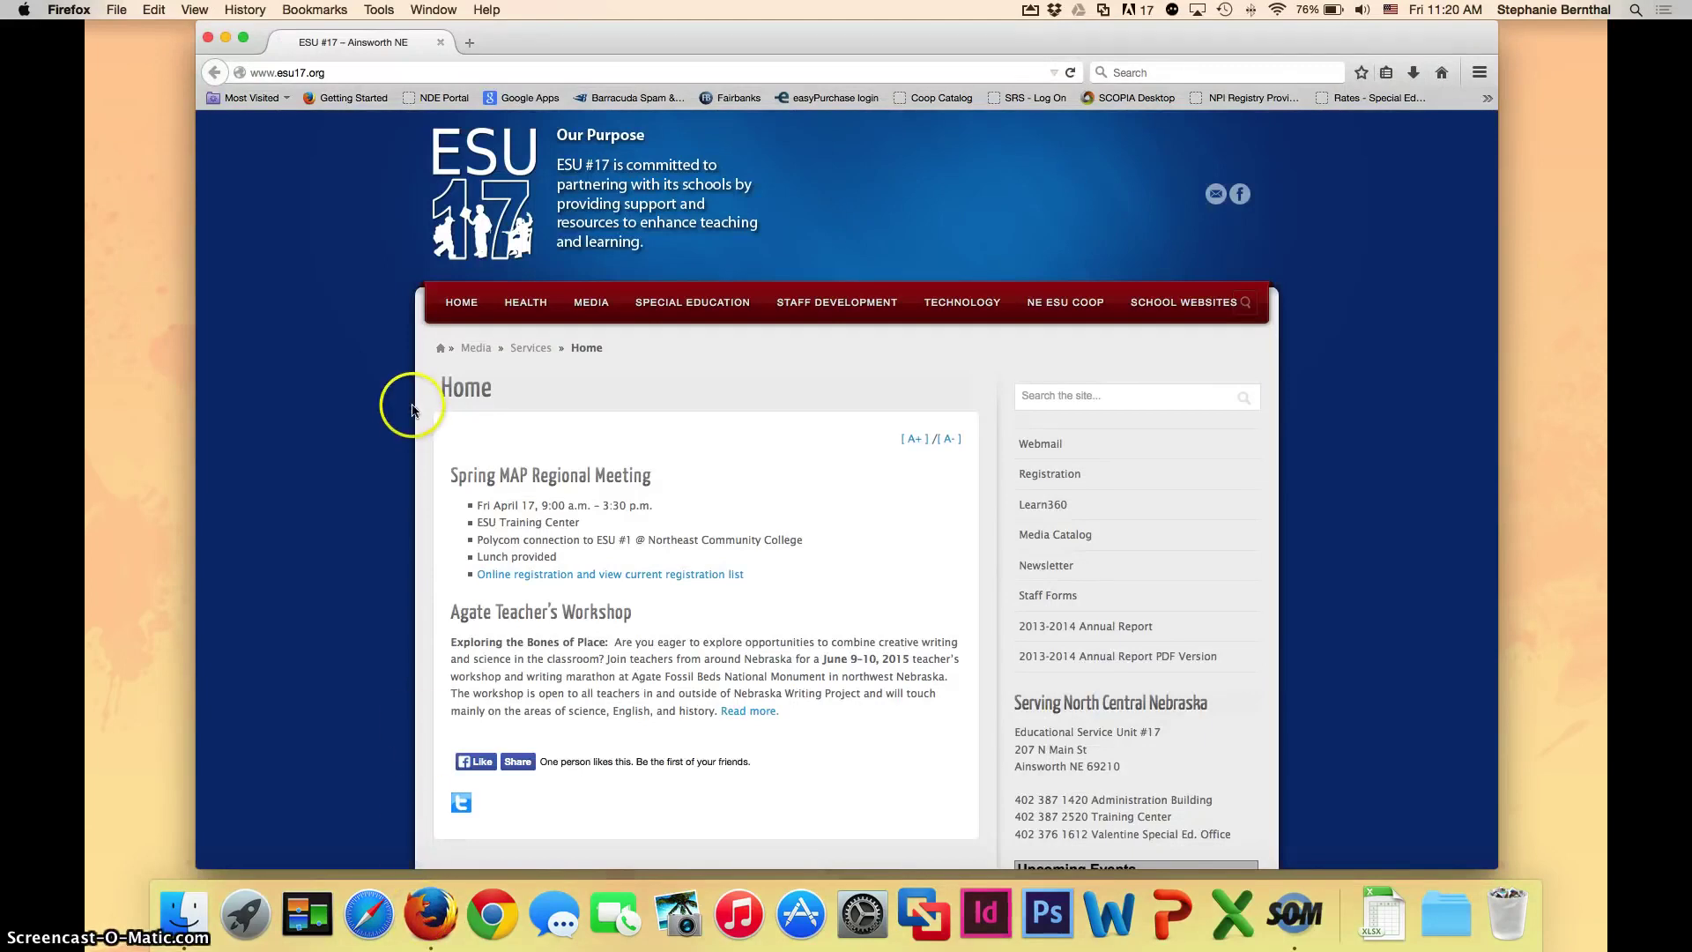
left_click(326, 72)
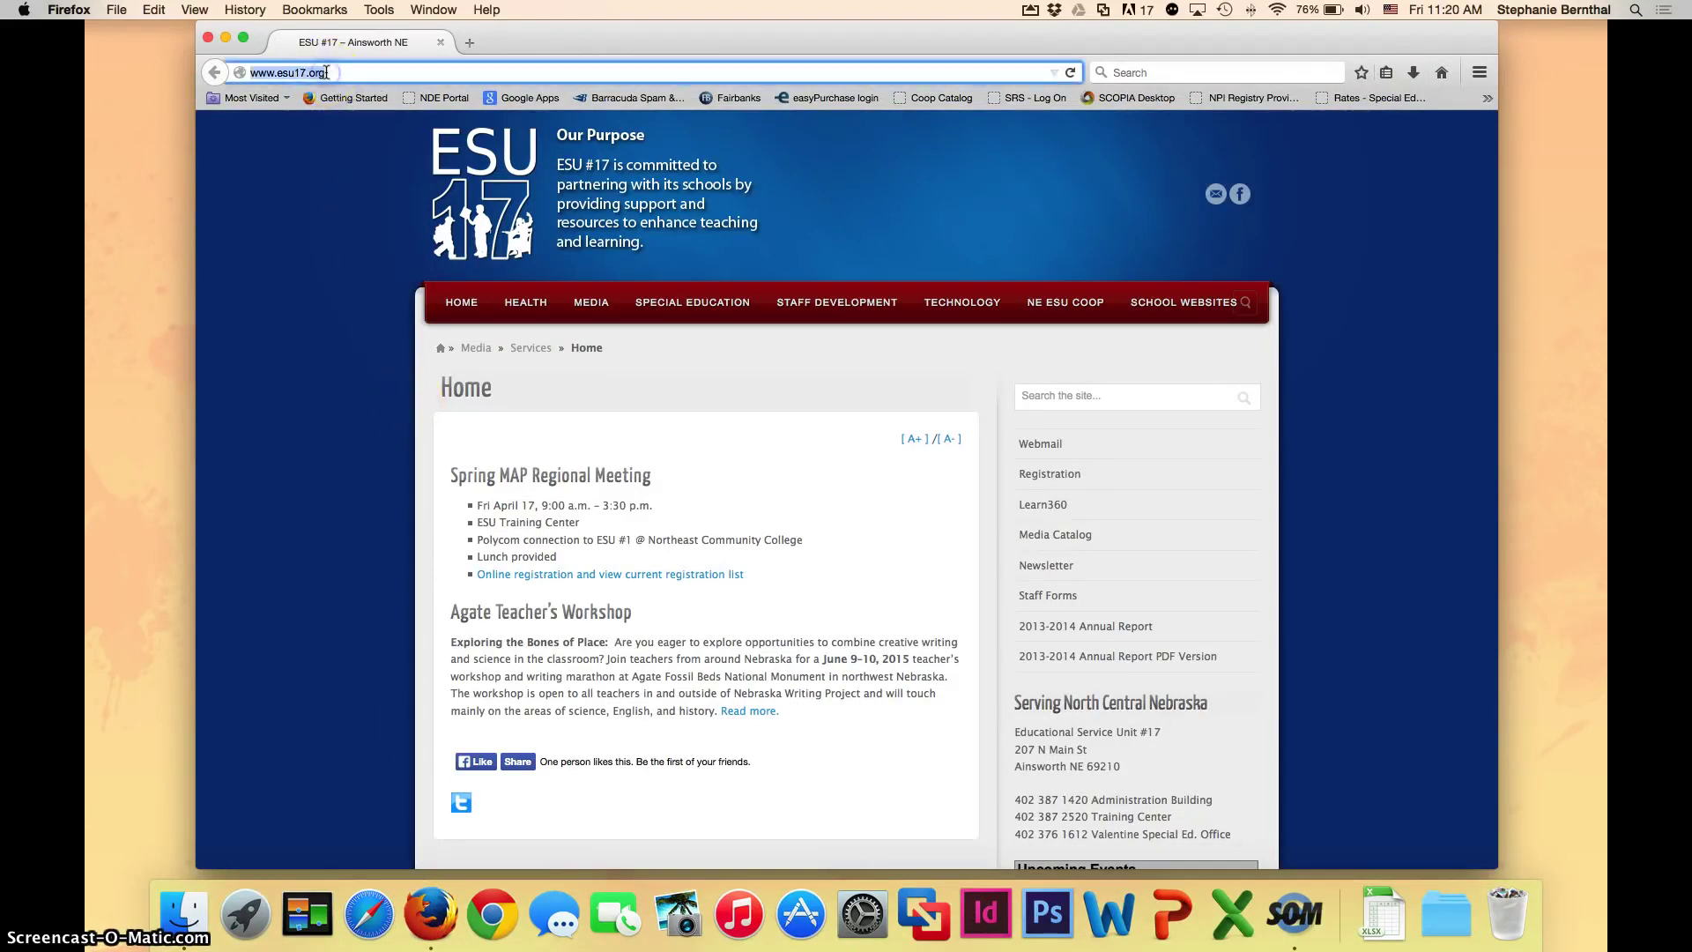
type("google.")
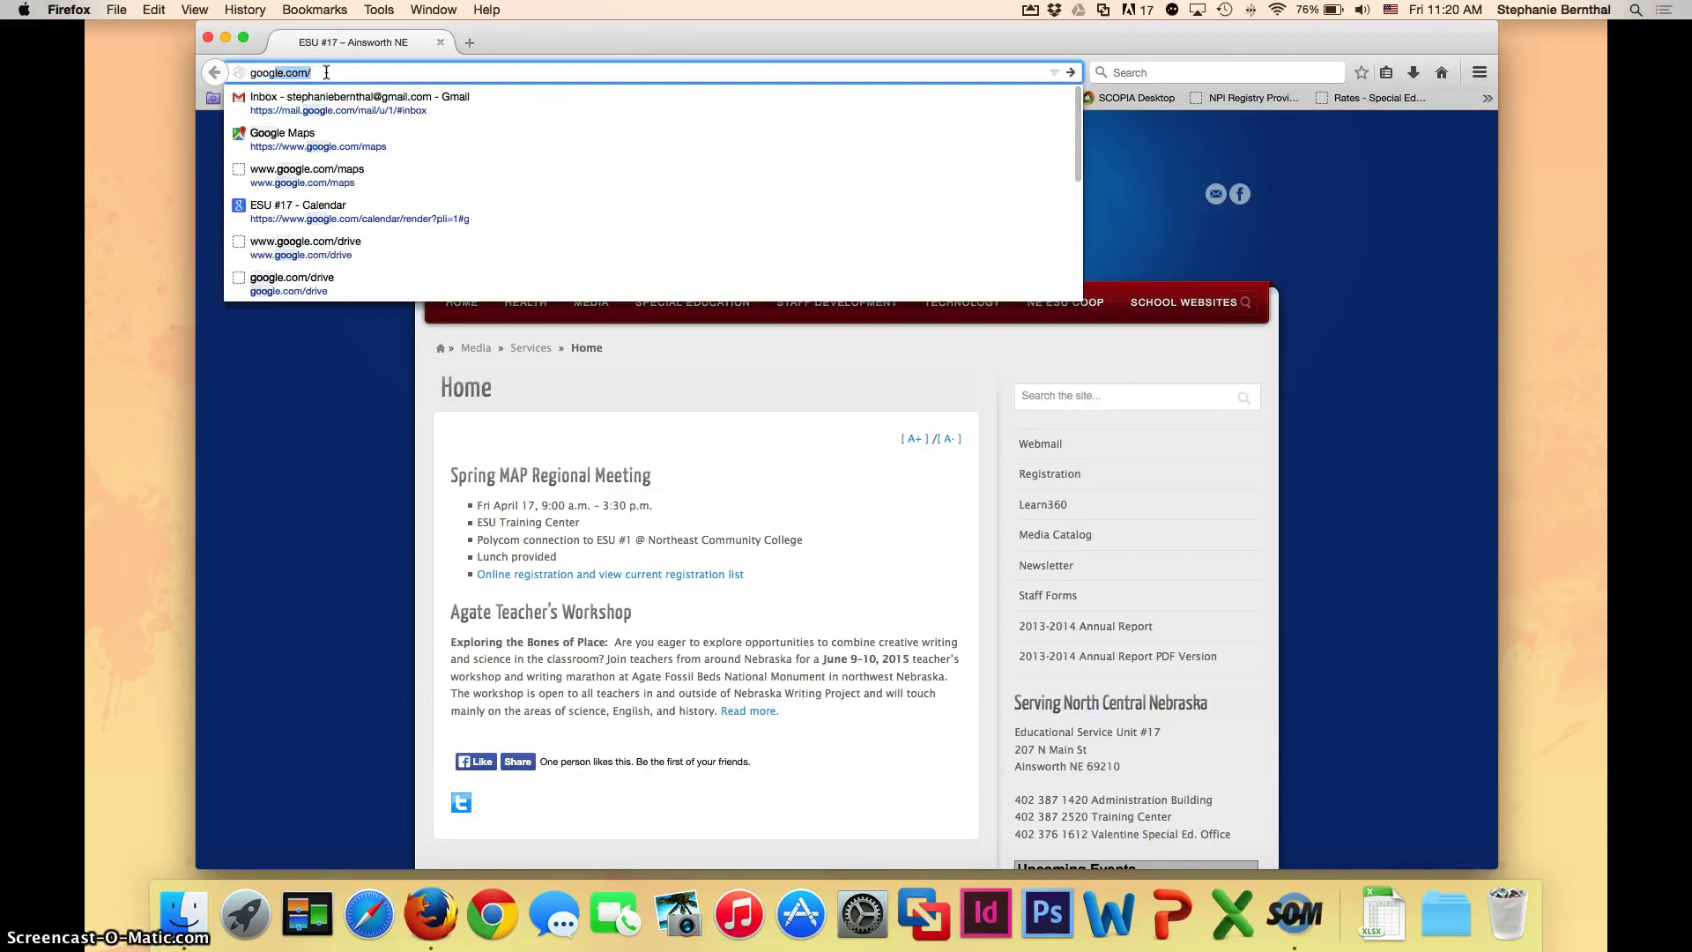
type("com/")
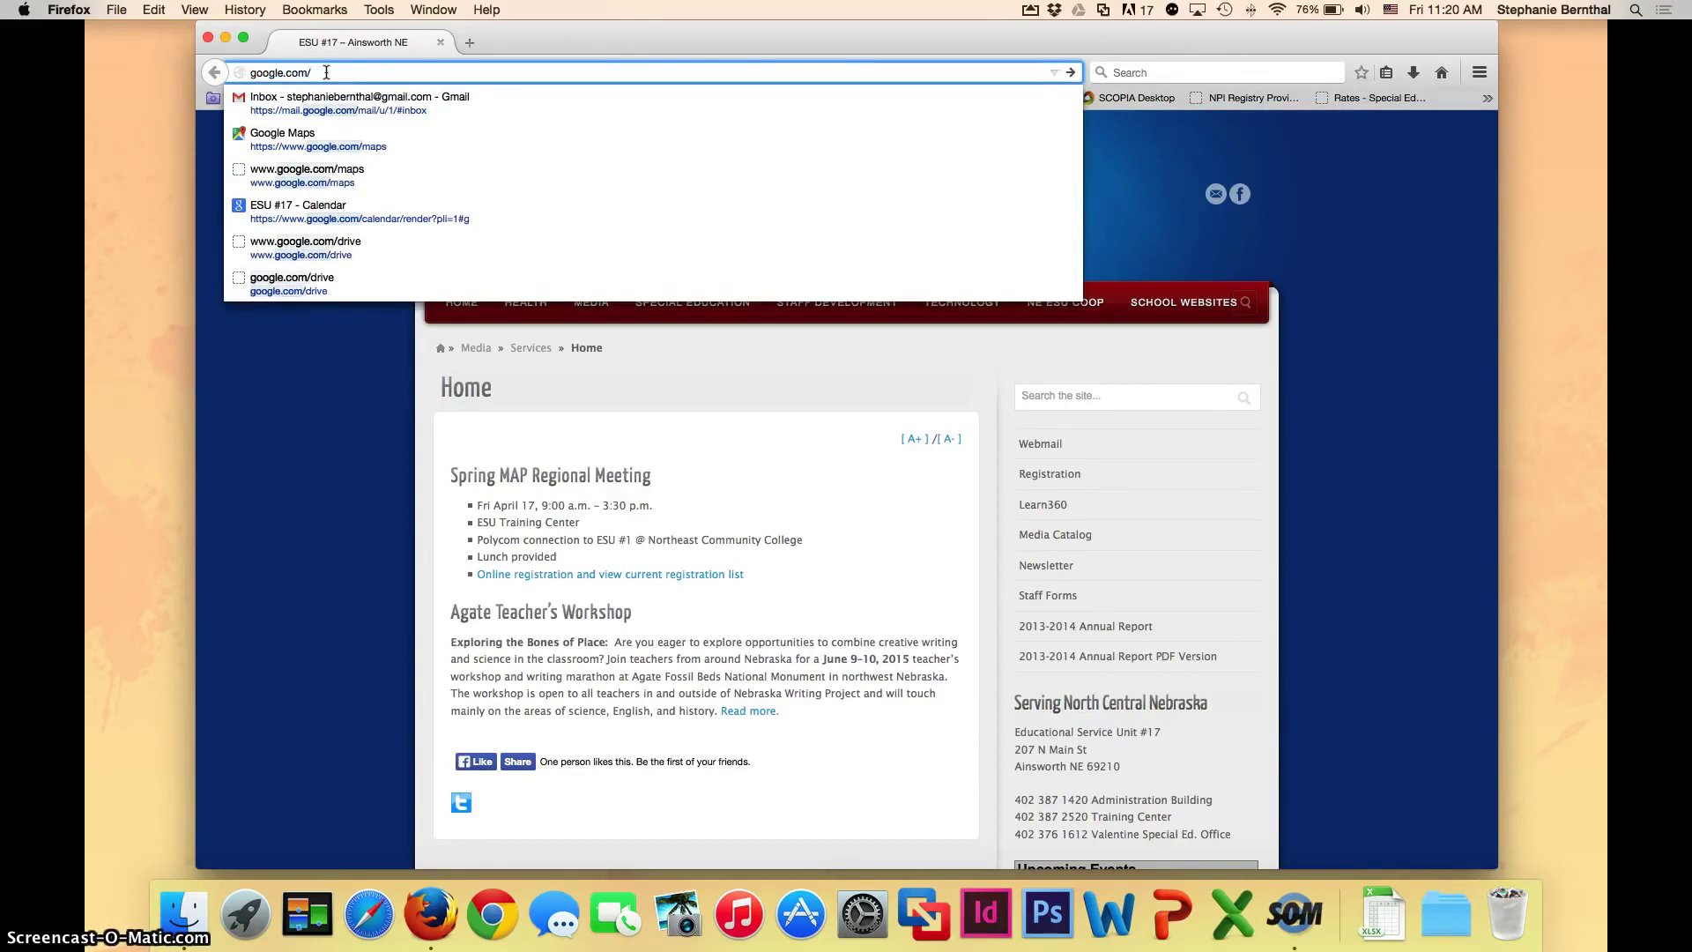
type("drive")
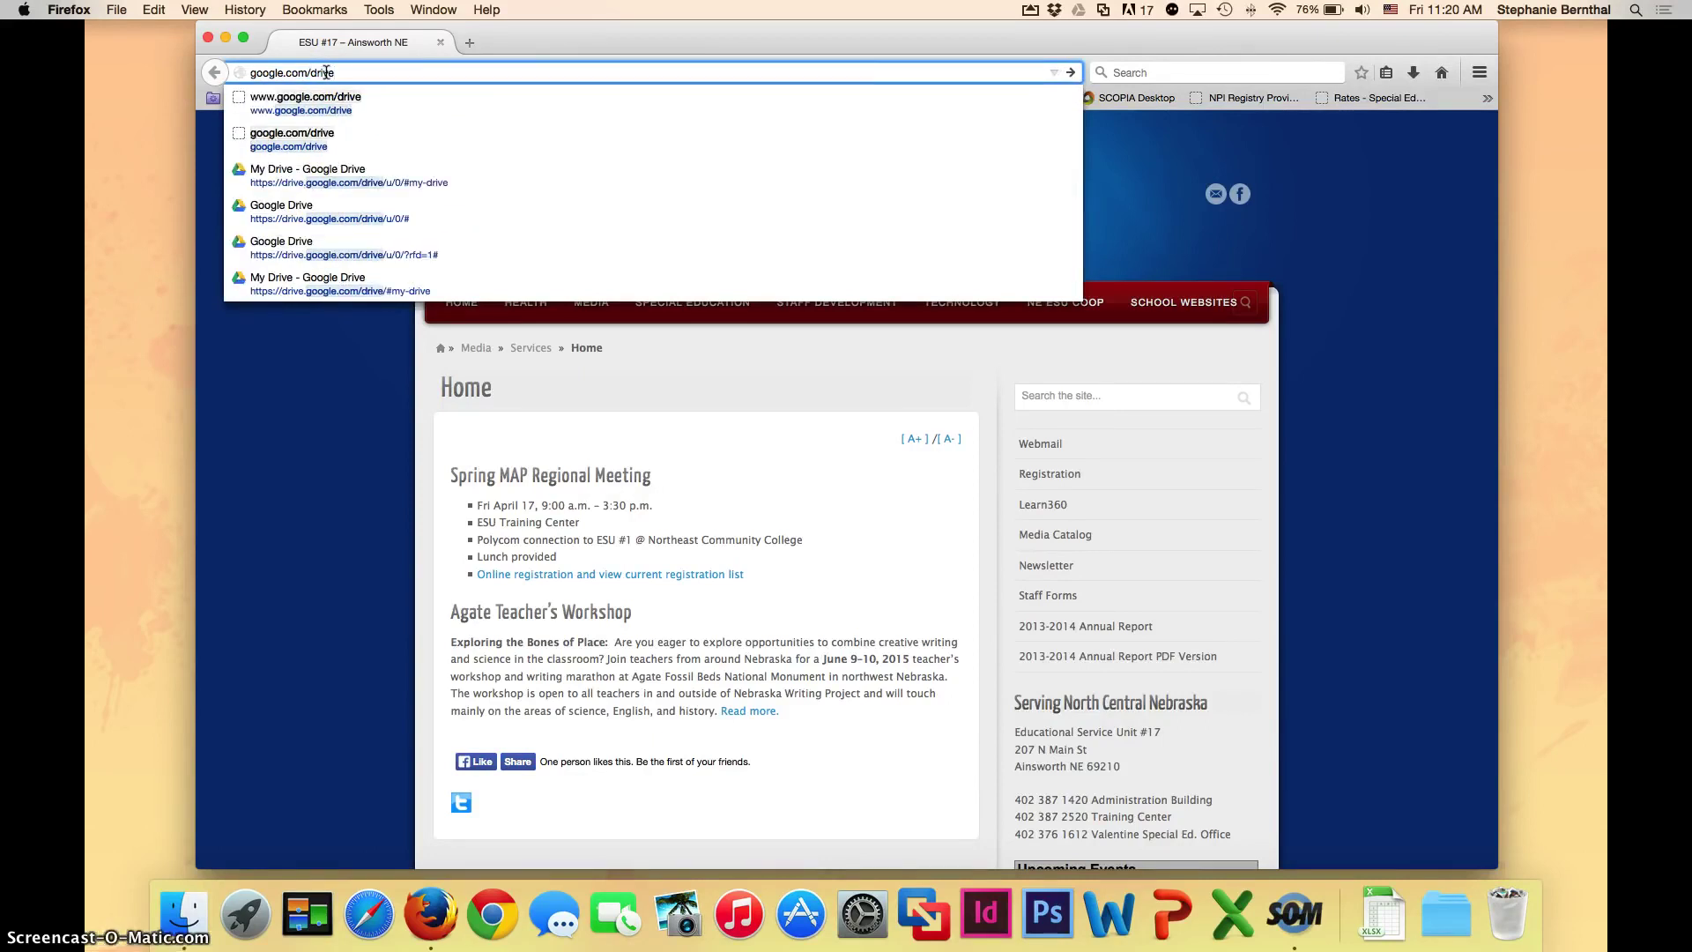
key("Return")
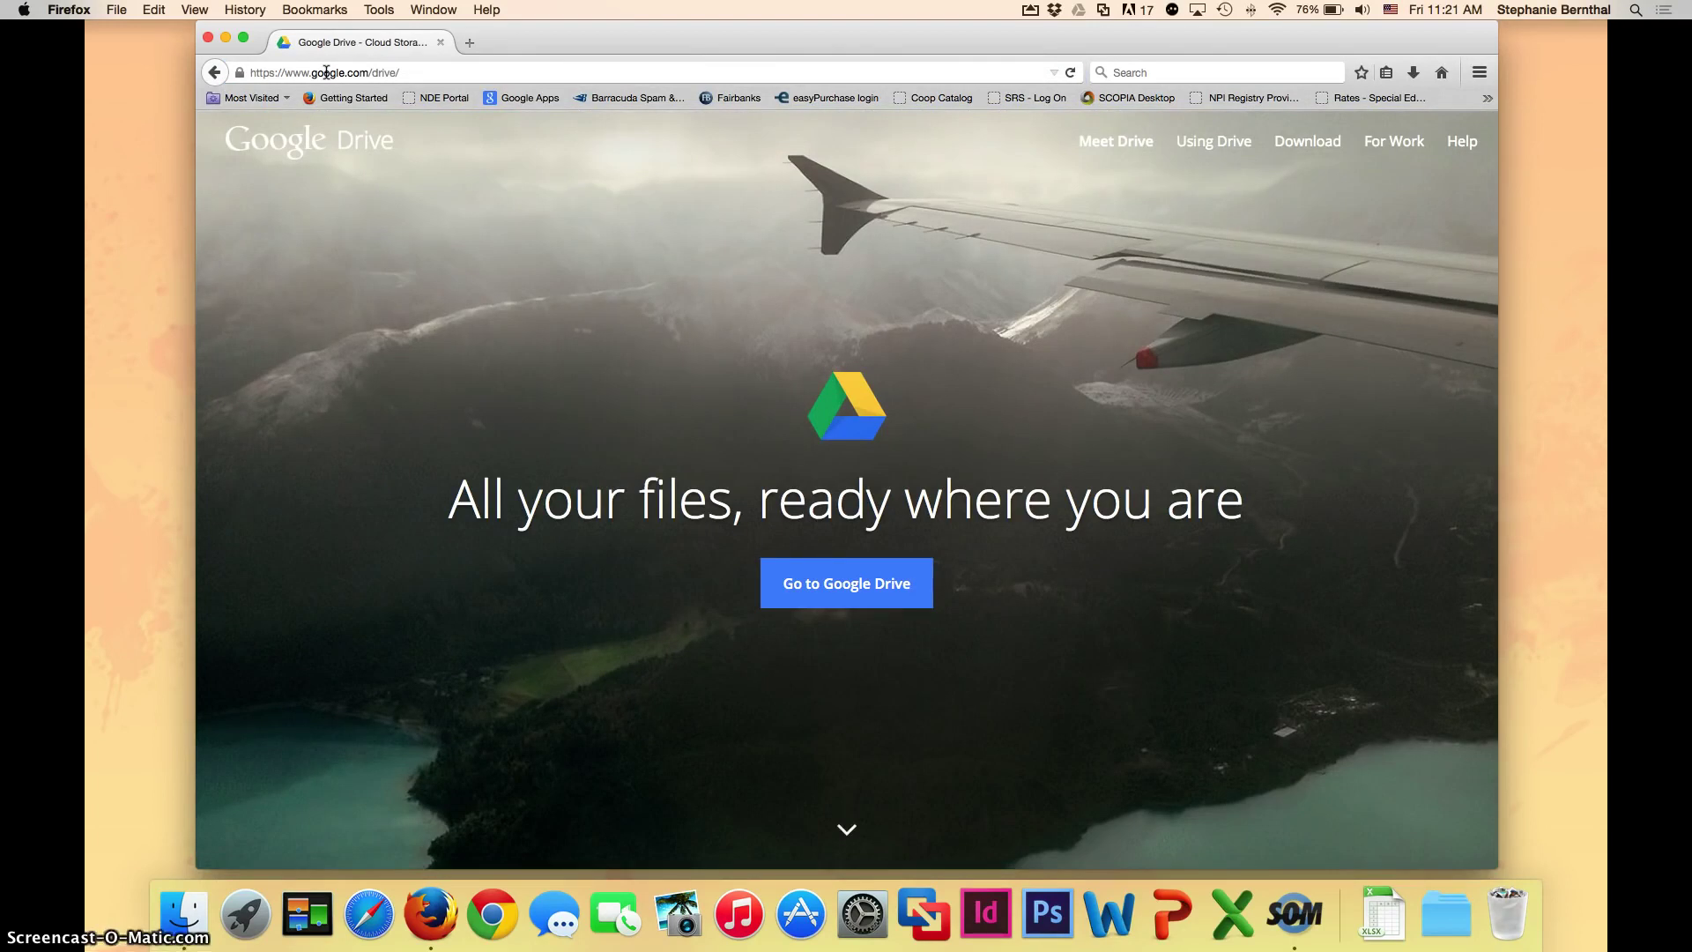
left_click_drag(327, 72, 372, 99)
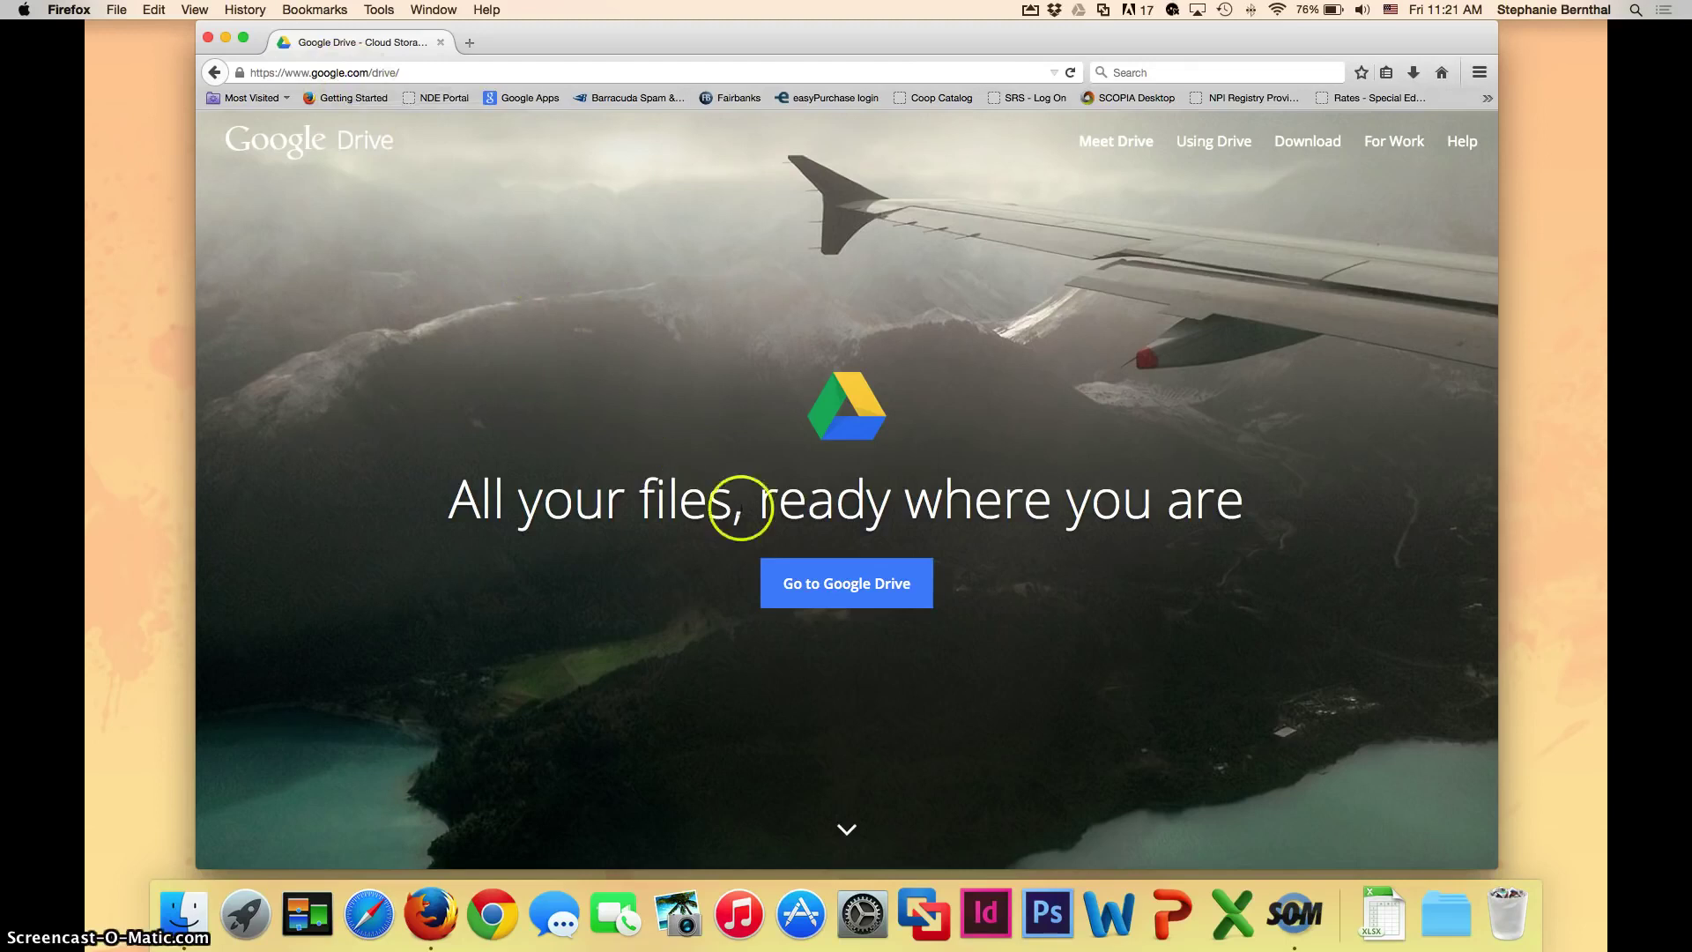
Step: Go to Google Drive and sign in with the first listed account using its saved password
left_click(827, 591)
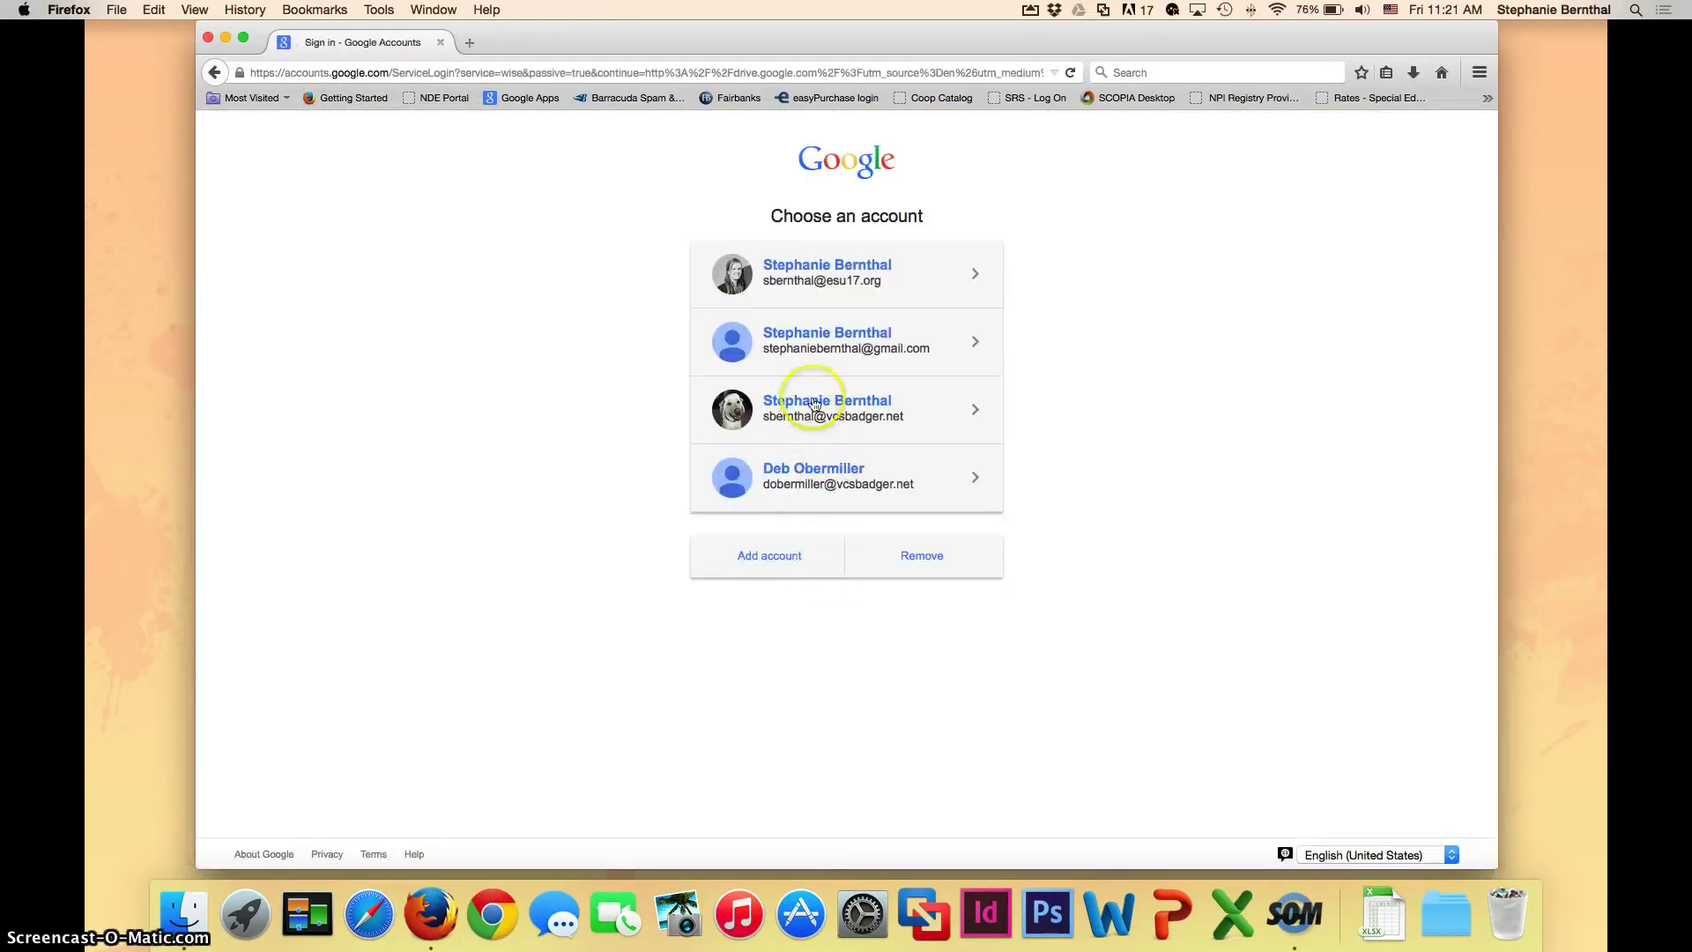
left_click(819, 286)
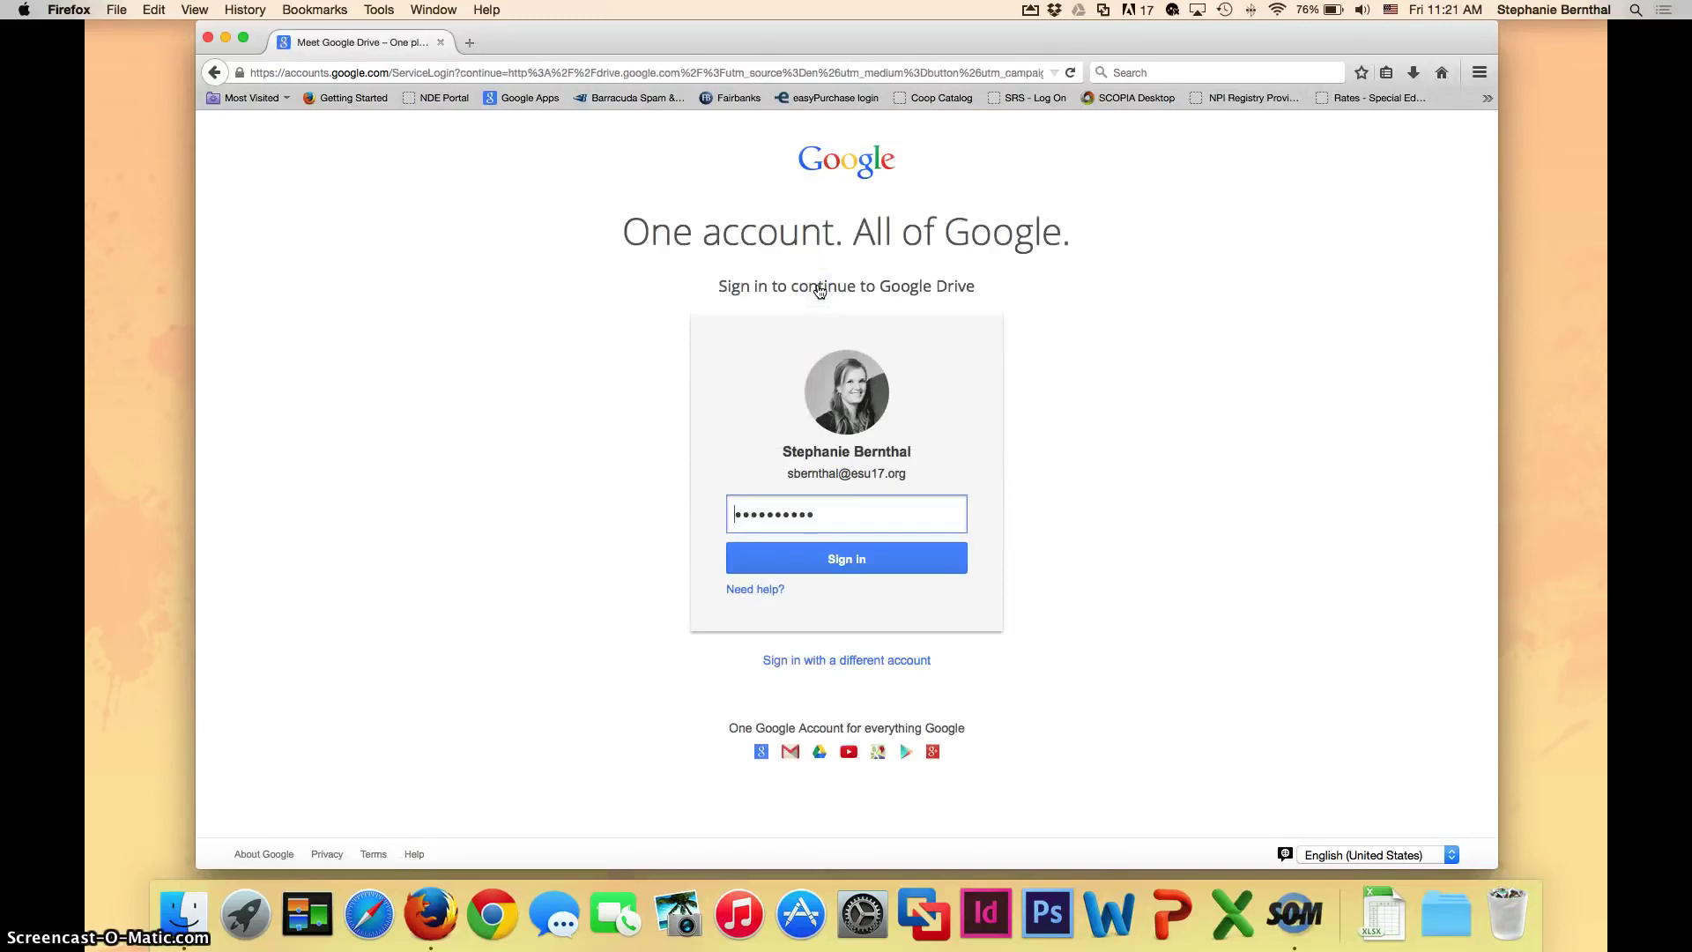
left_click(828, 514)
left_click(833, 564)
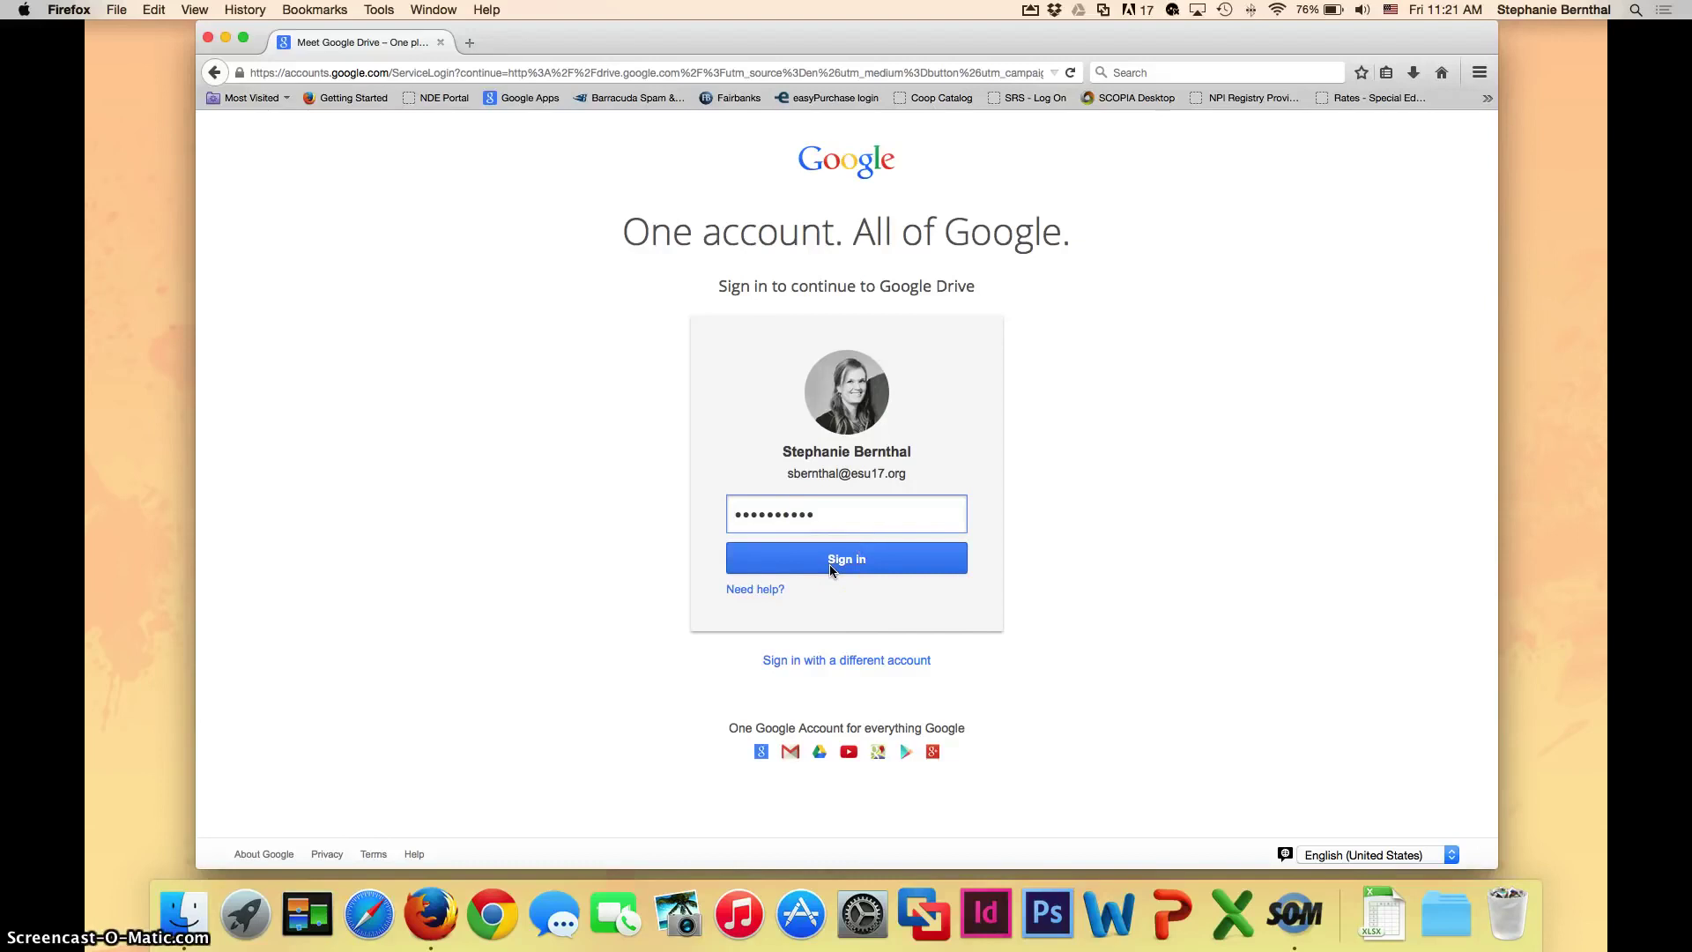
left_click(828, 564)
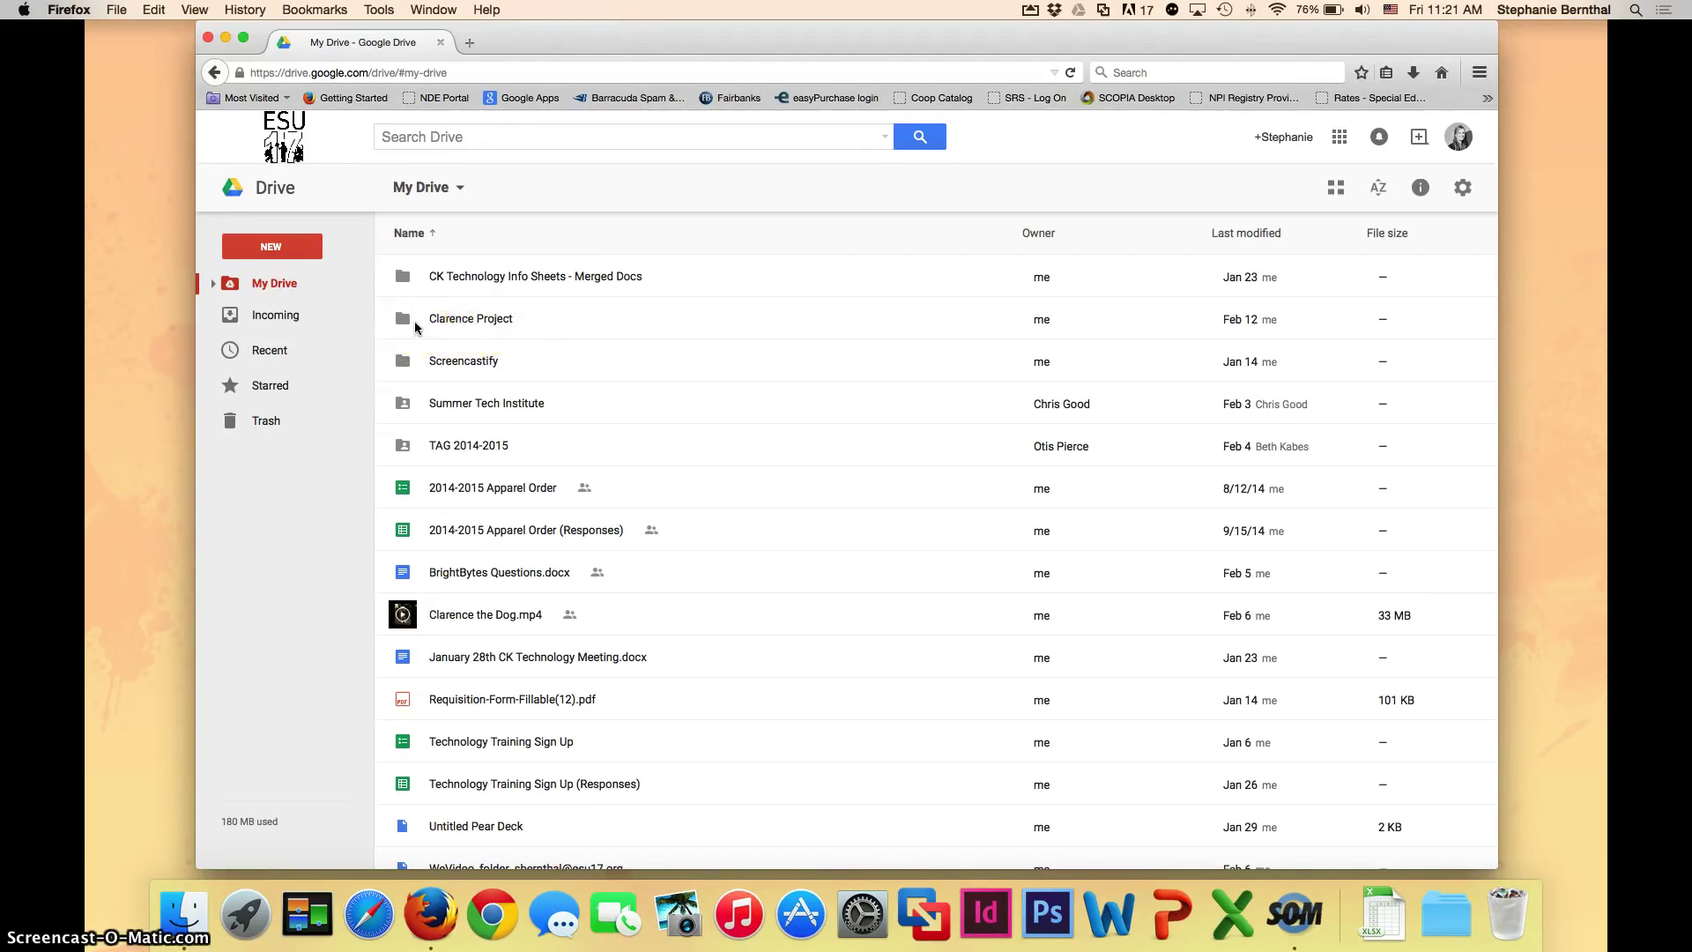
Step: Download the Clarence Project folder from My Drive and save it as a ZIP file
left_click(444, 321)
left_click(407, 322)
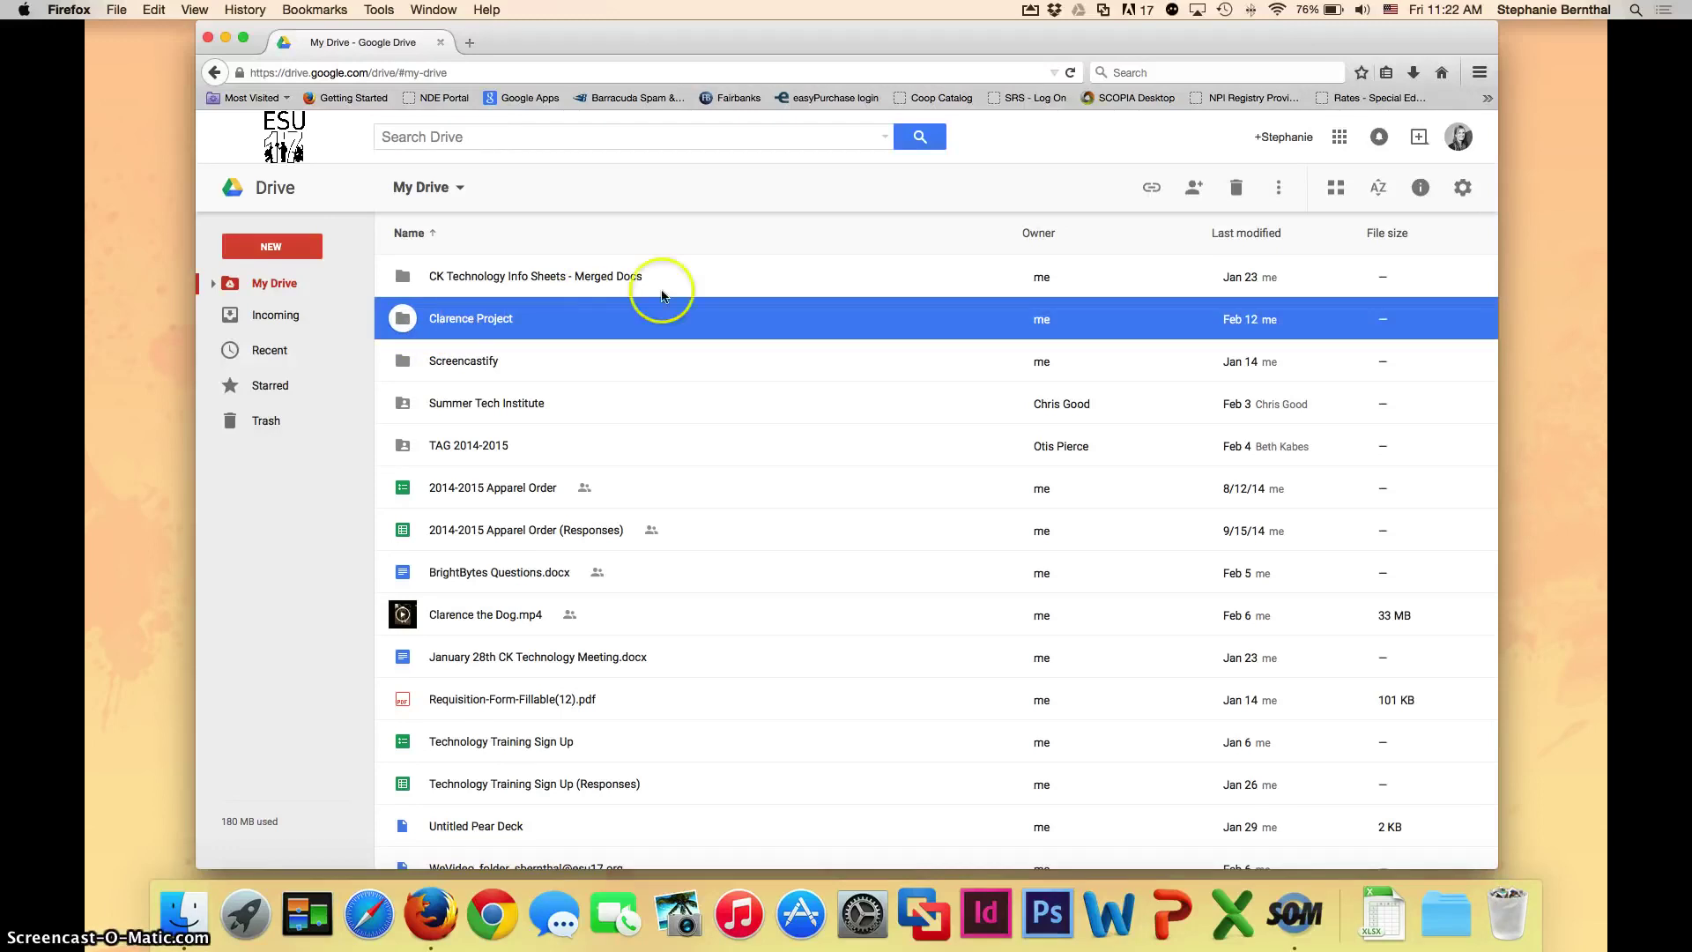
left_click(1279, 189)
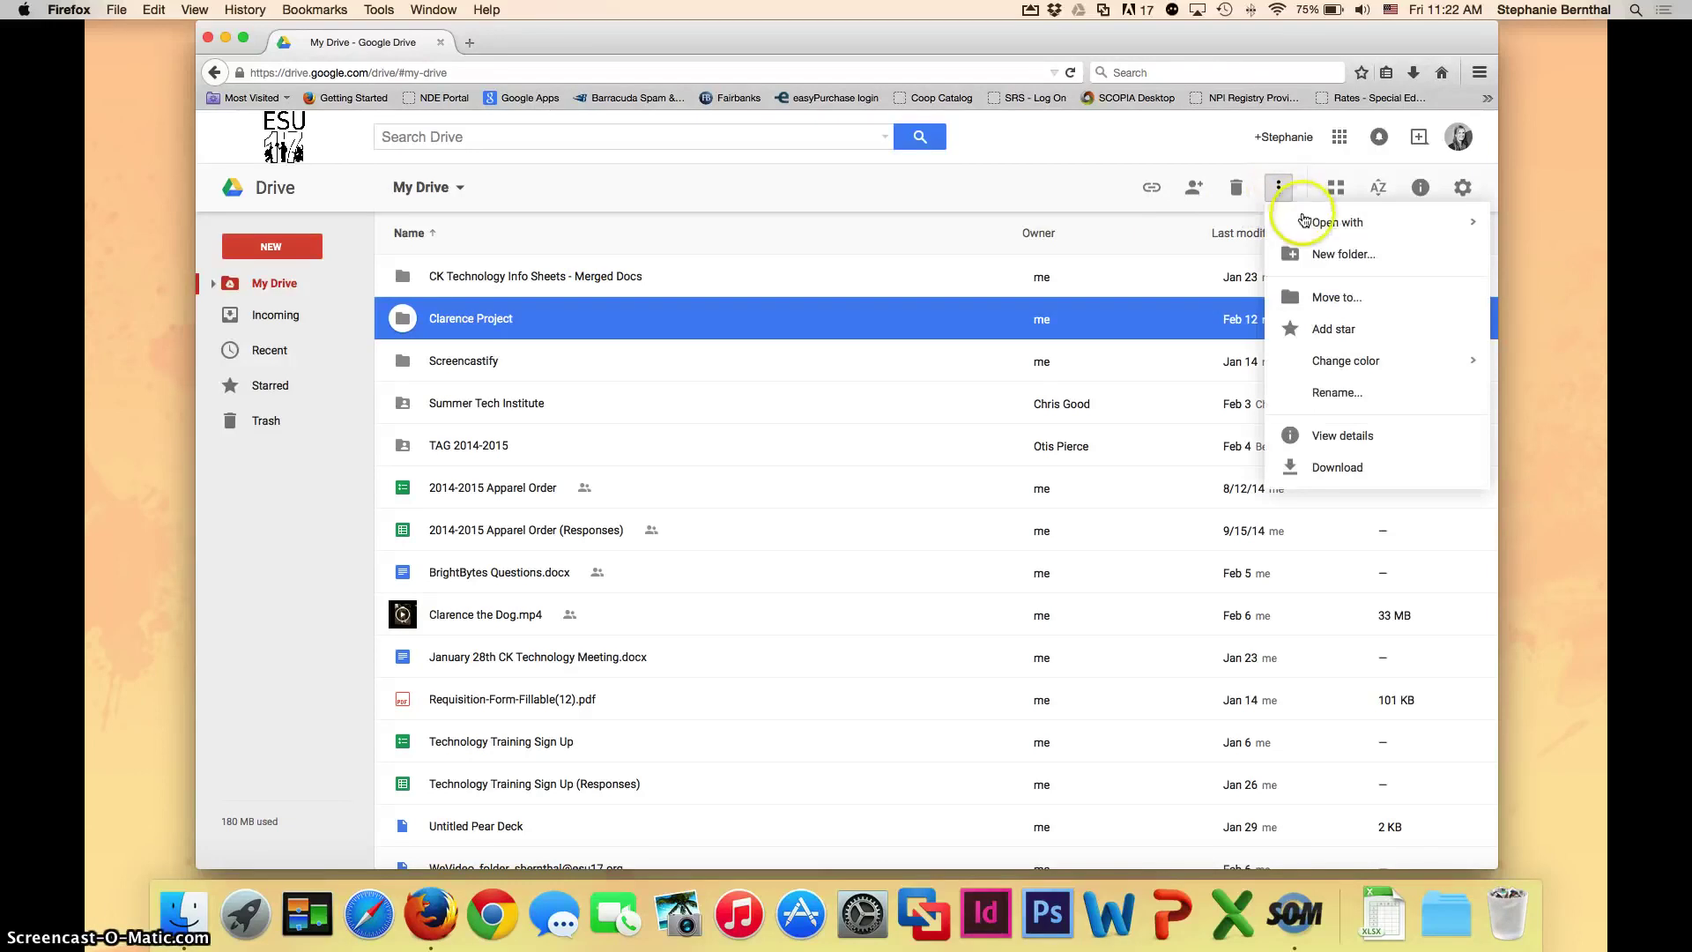
left_click(1322, 473)
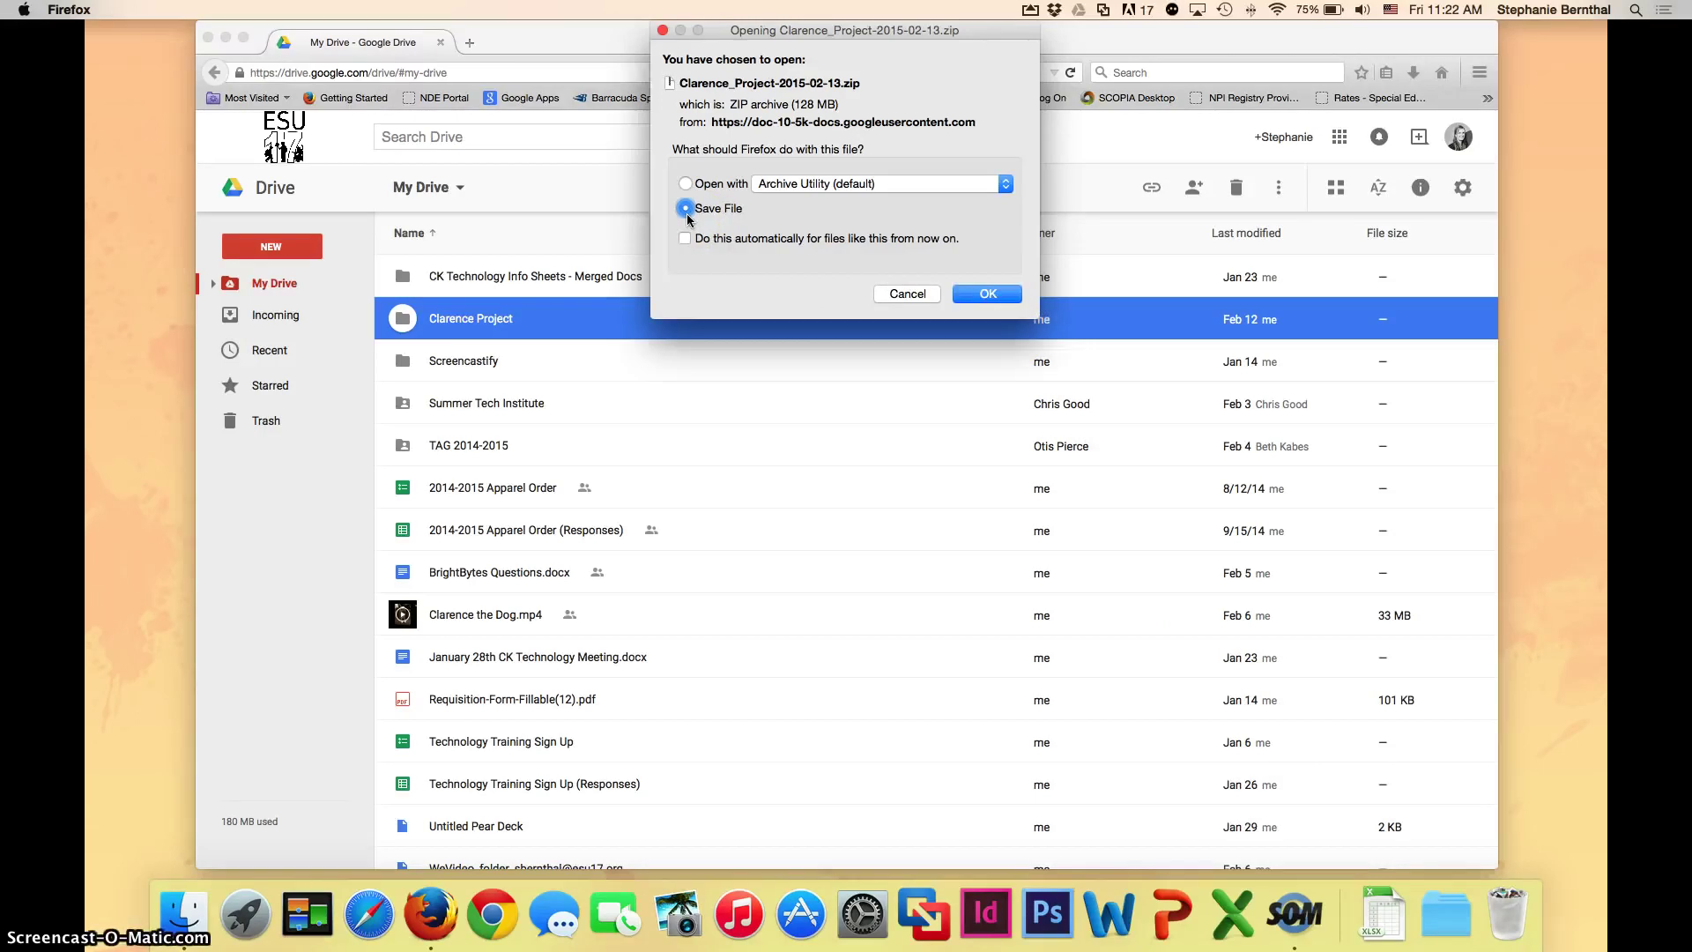
left_click(982, 296)
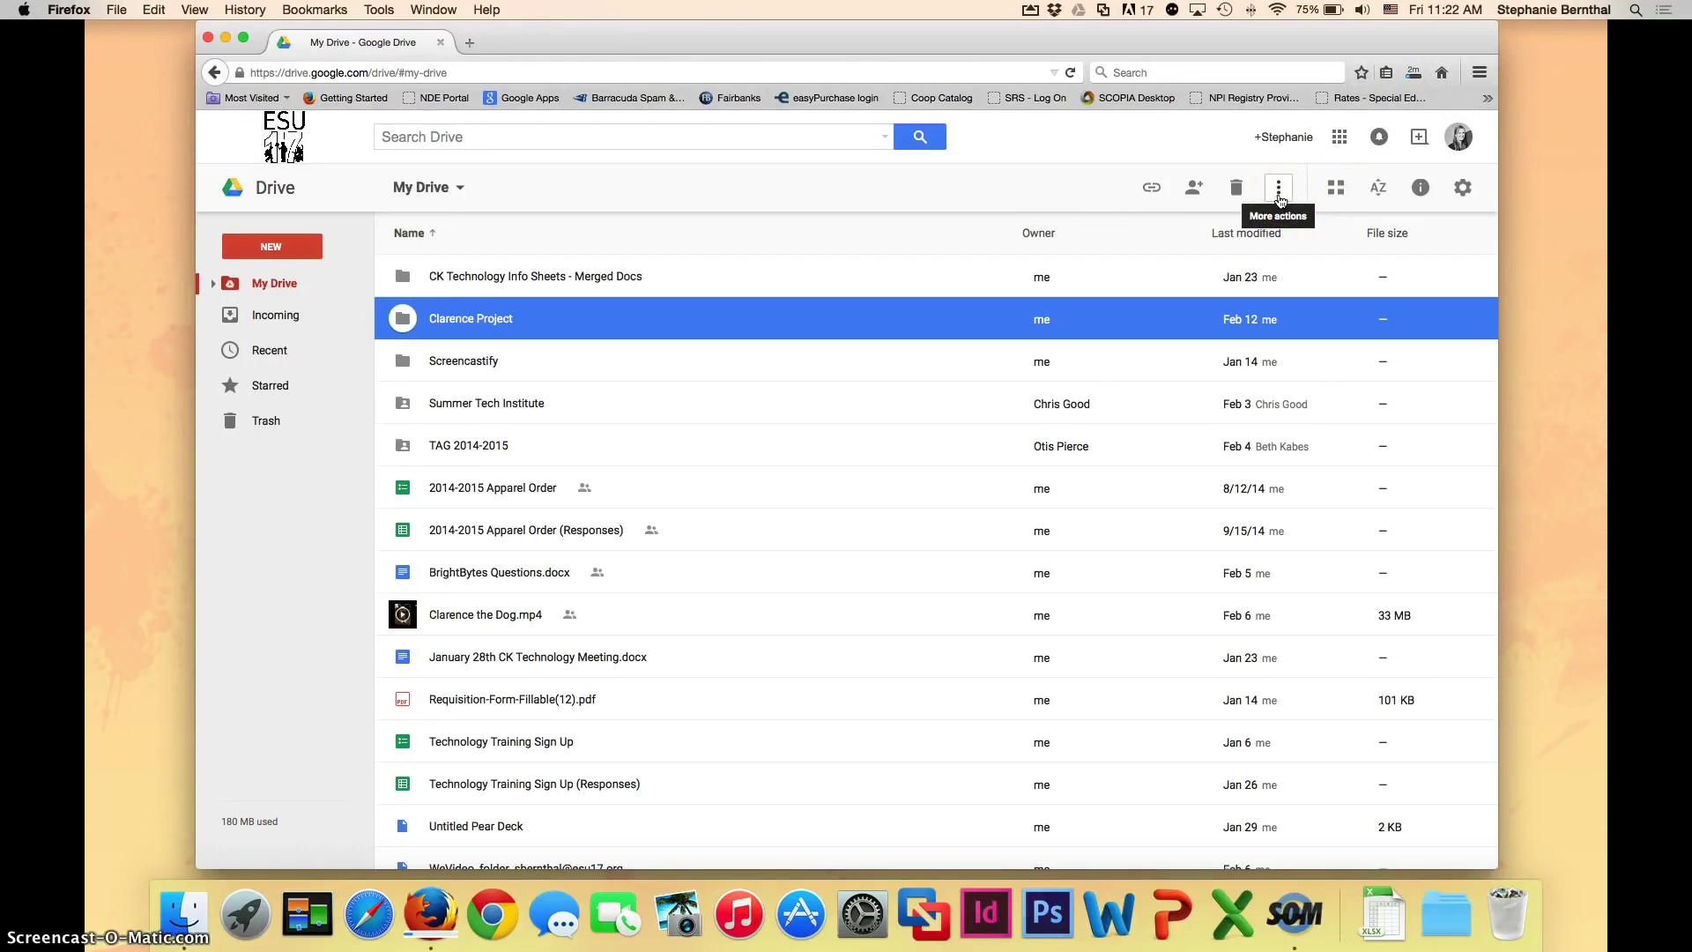
right_click(455, 331)
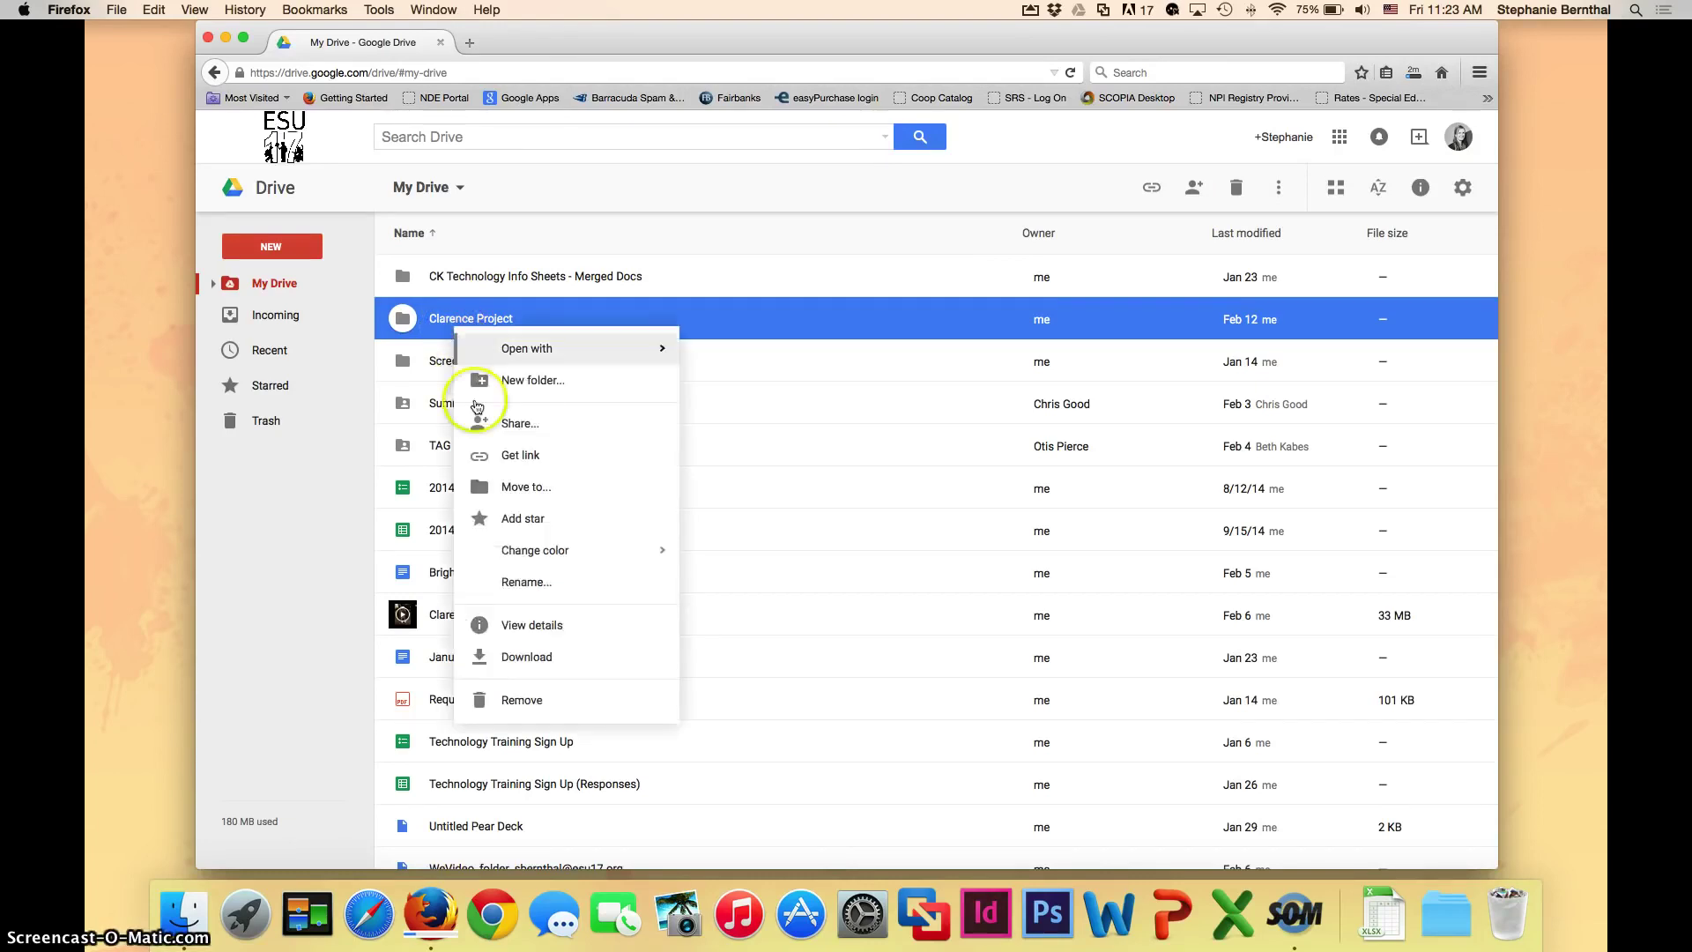
left_click(525, 670)
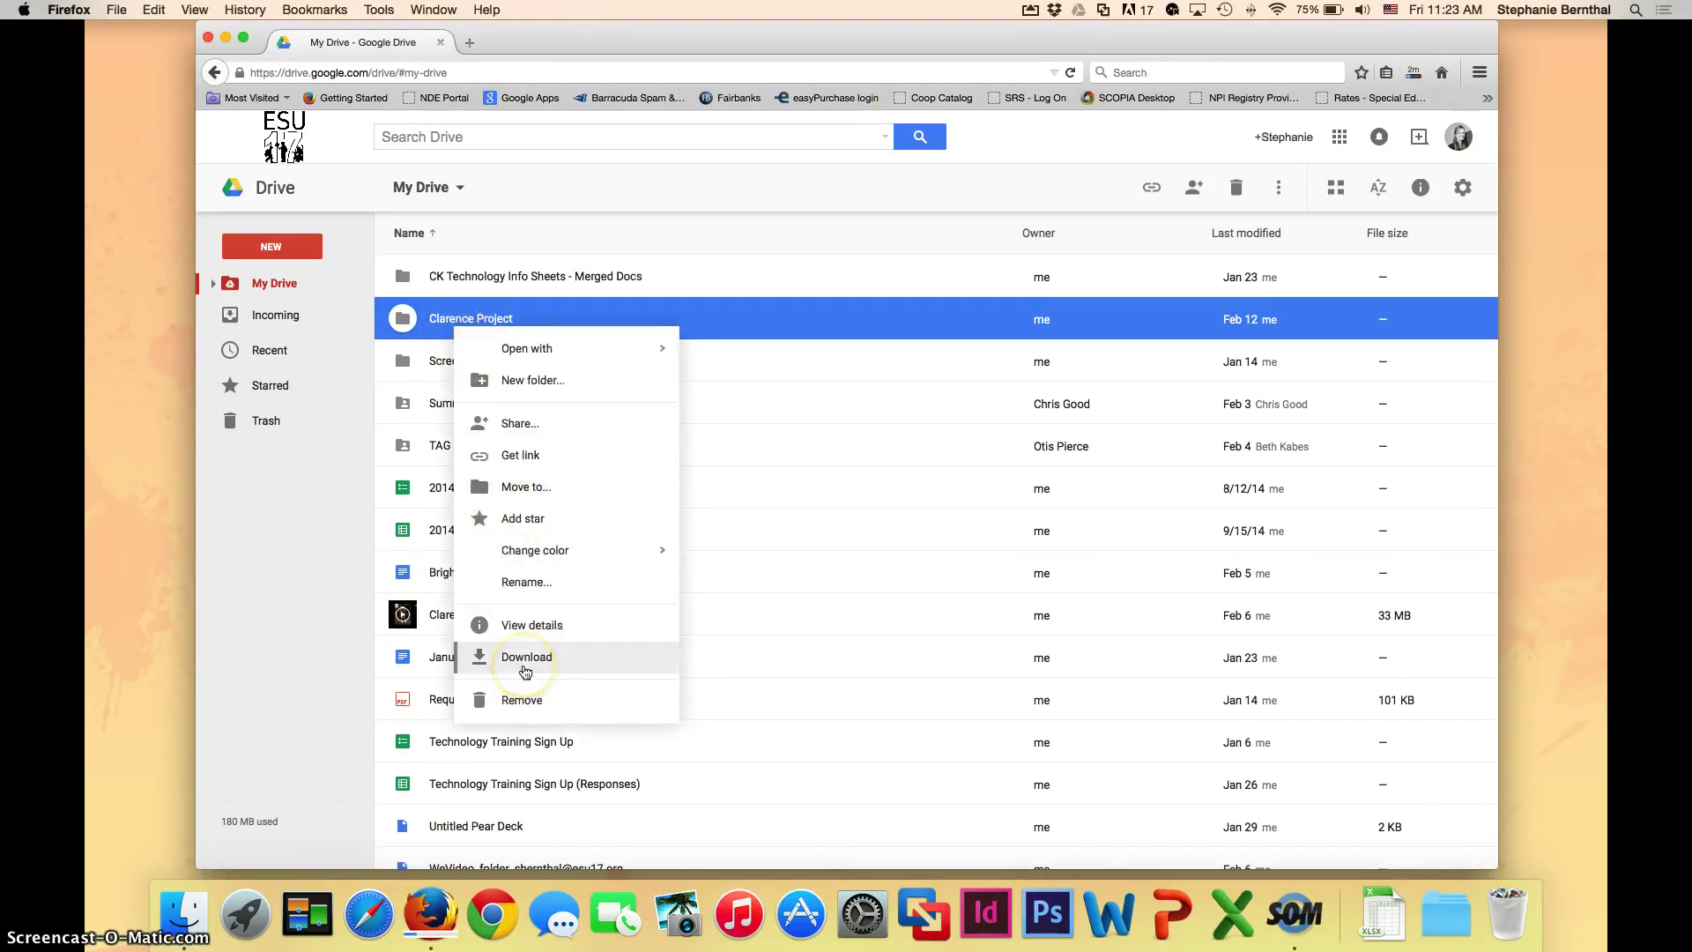
left_click(574, 321)
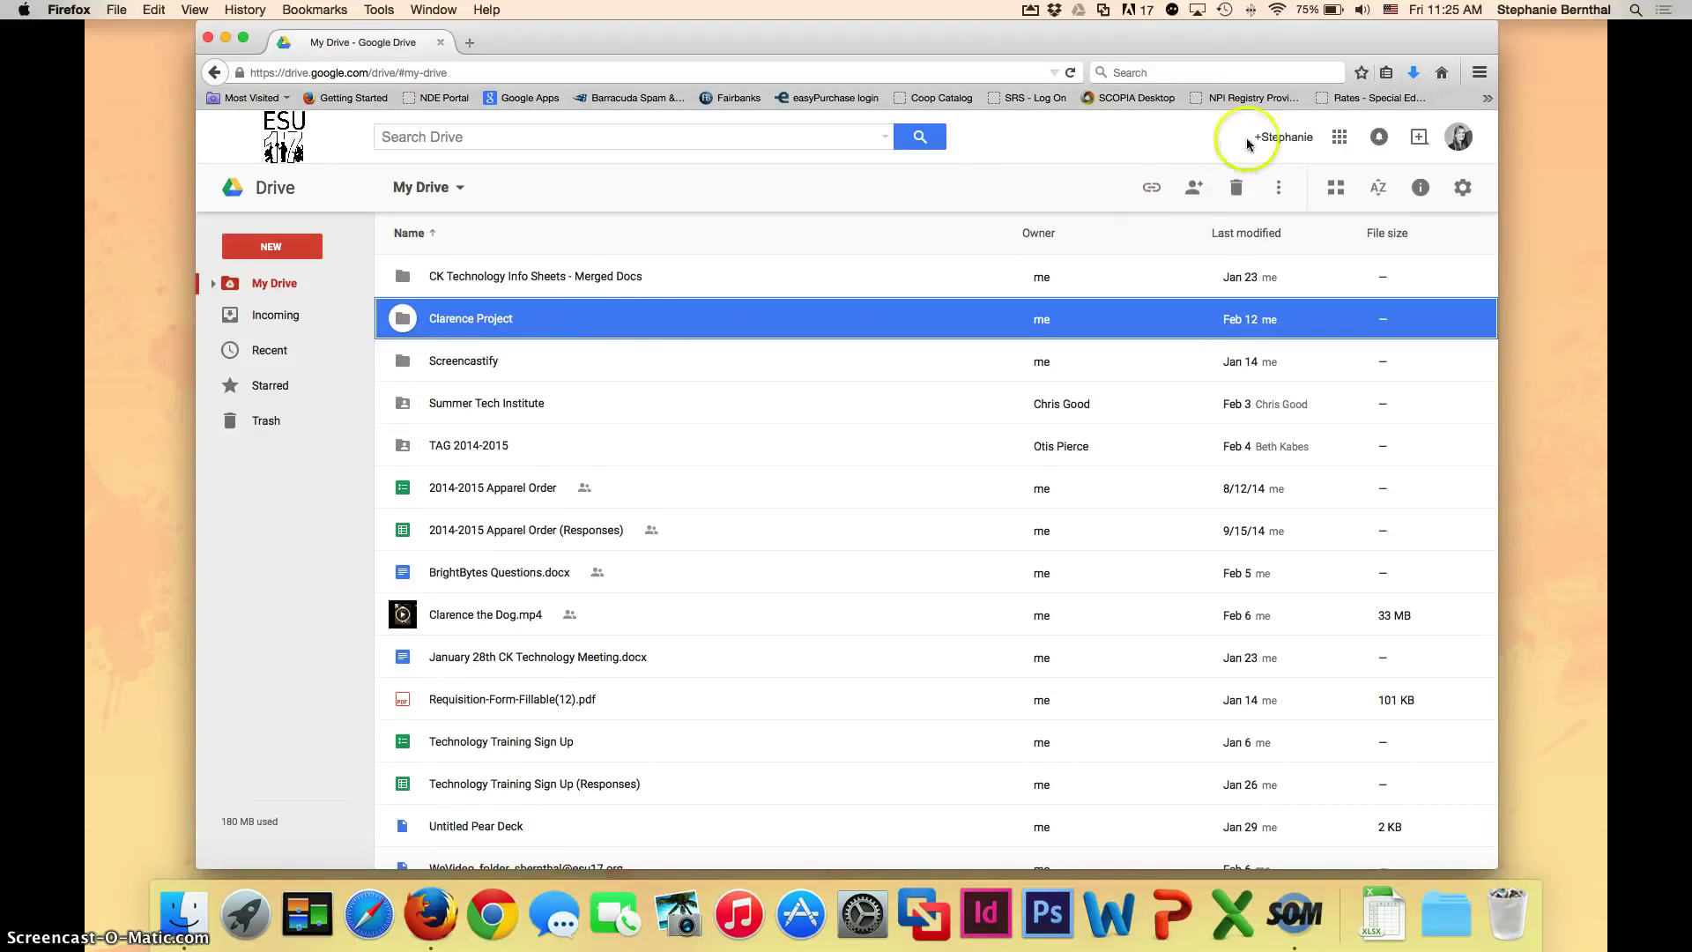
Step: Extract the downloaded Clarence_Project-2015-02-13(1).zip from the browser's recent downloads and close the Downloads window
left_click(1414, 78)
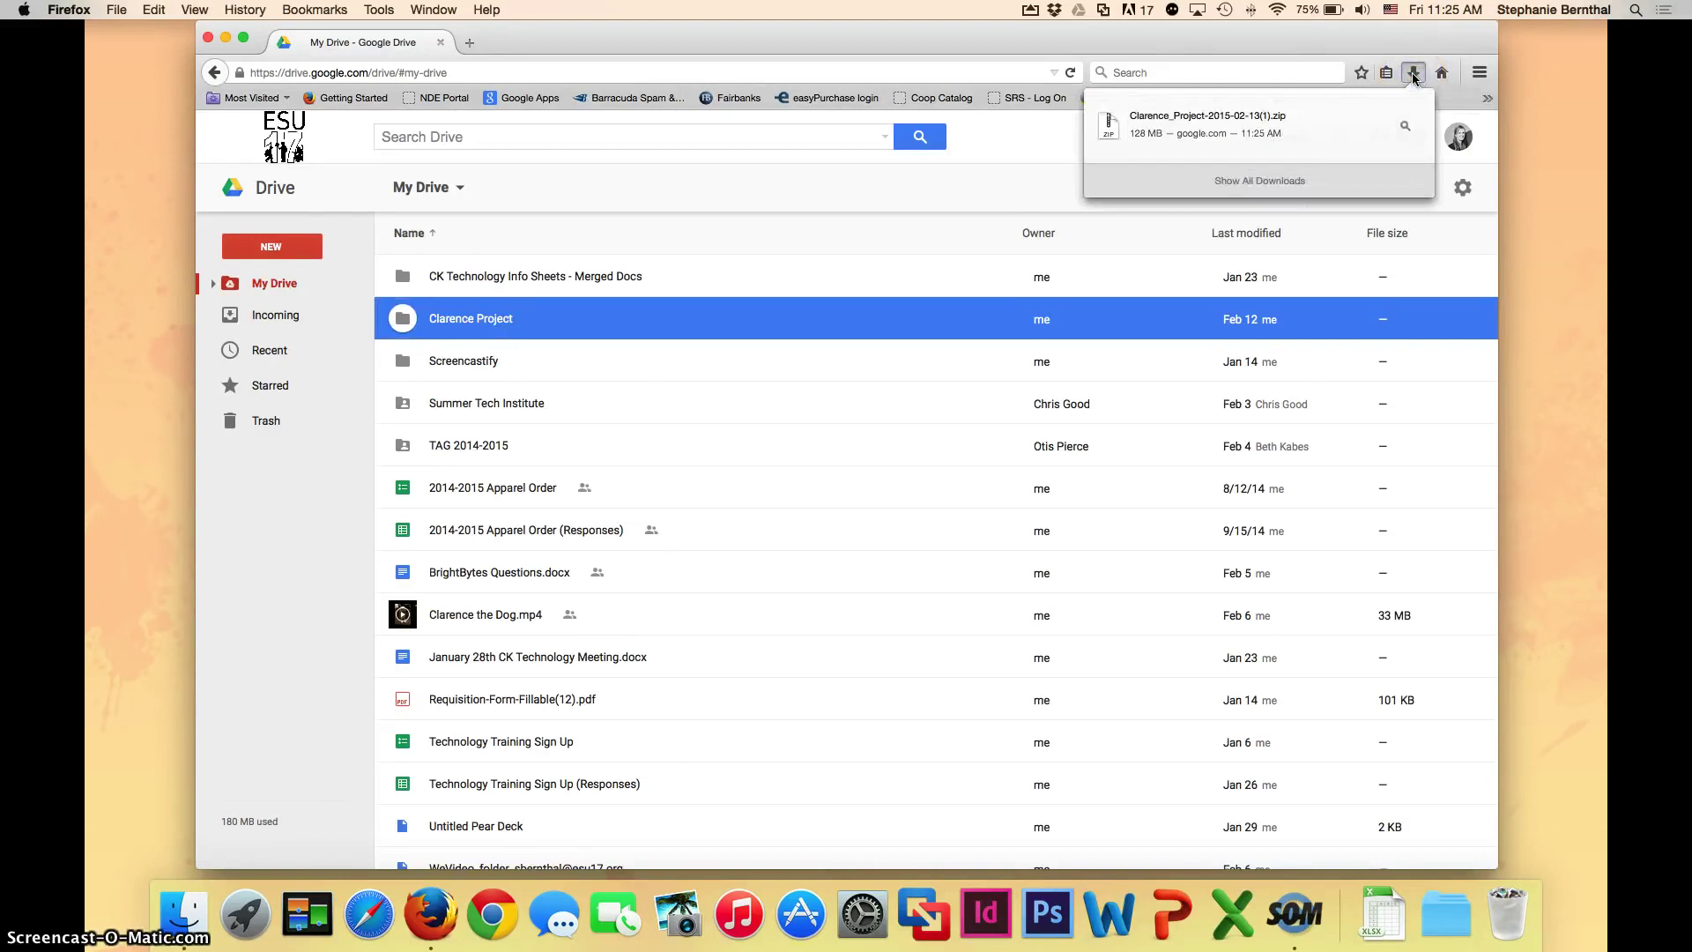
left_click(1273, 125)
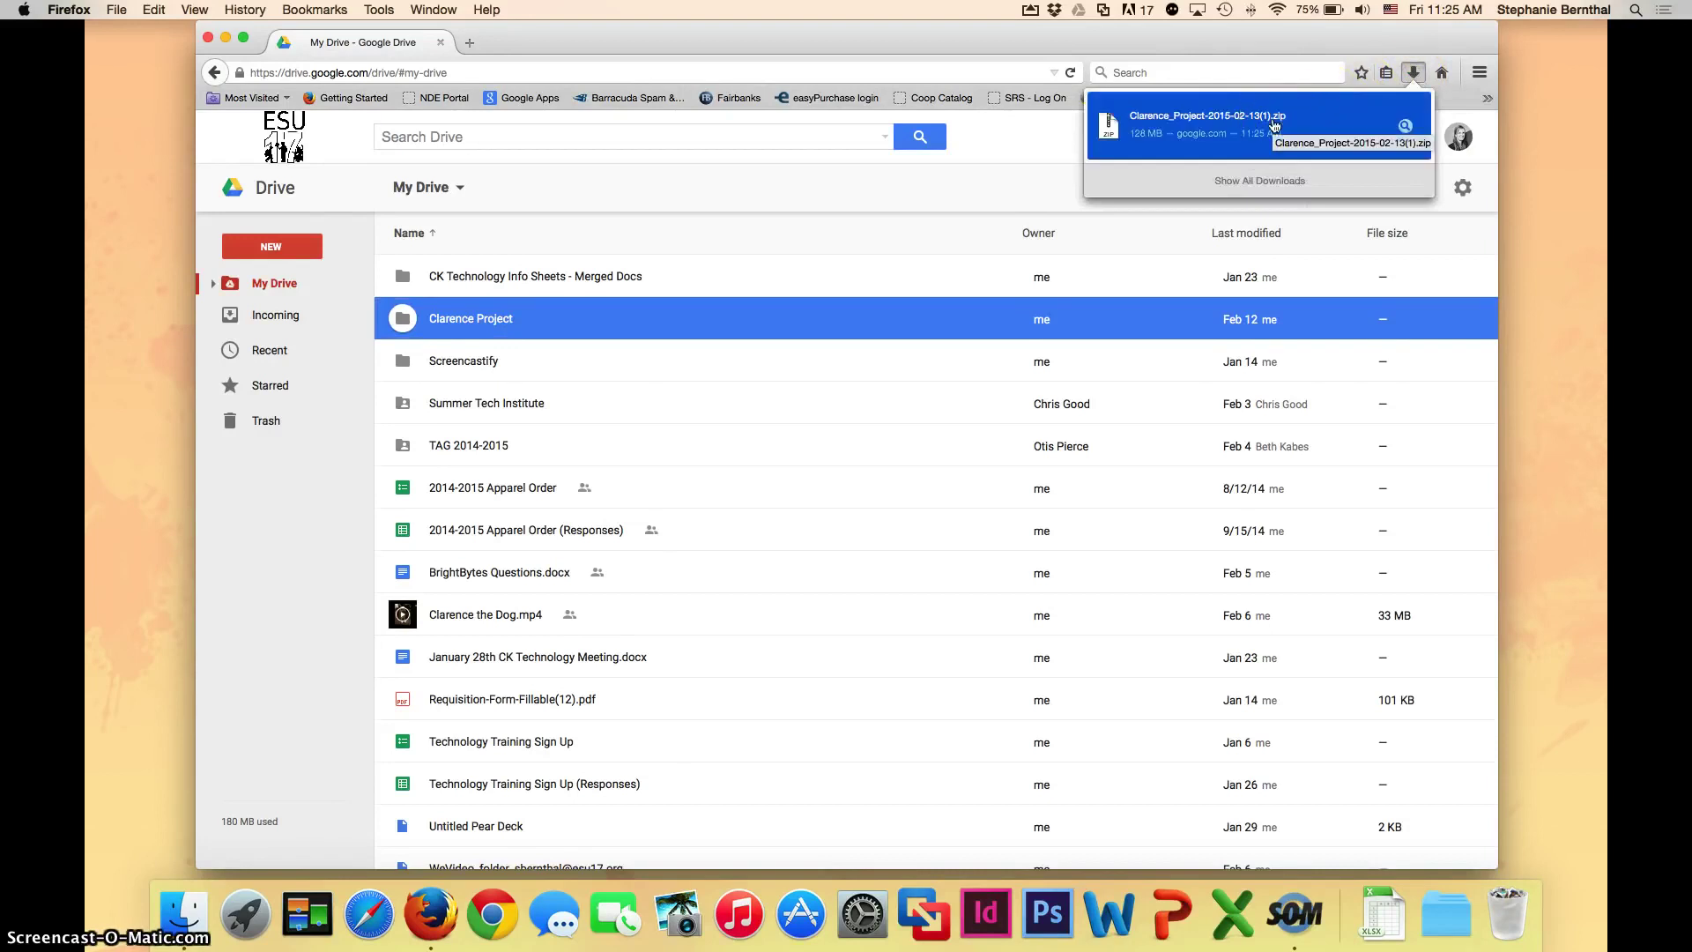
left_click(1273, 124)
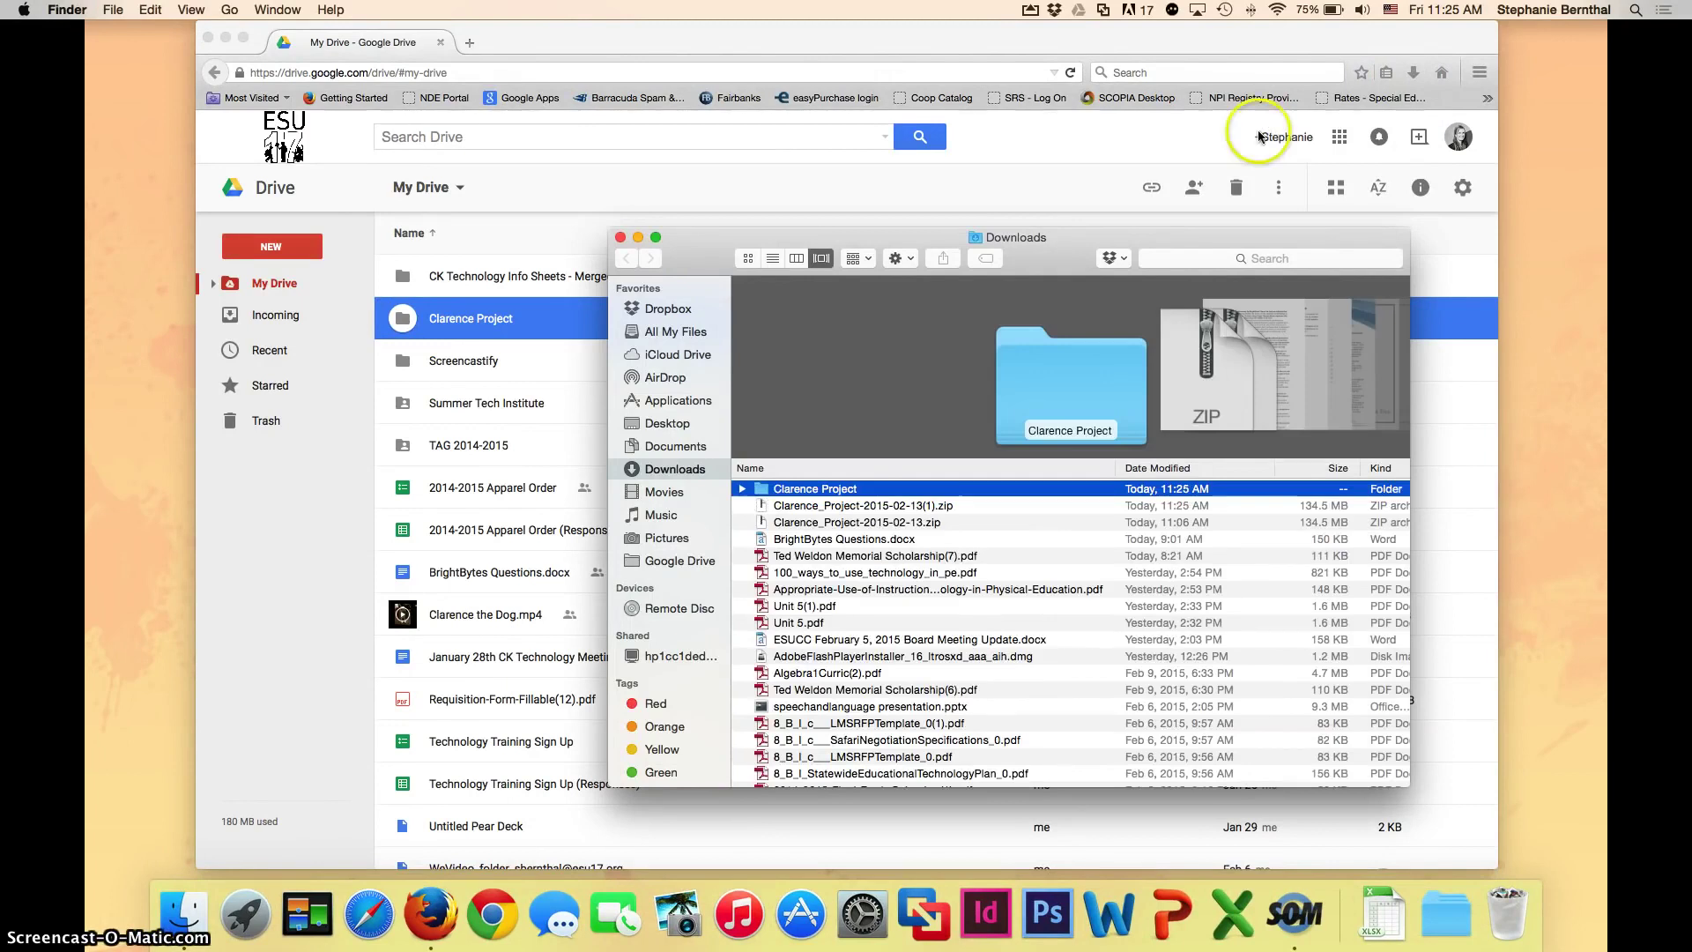
left_click(618, 238)
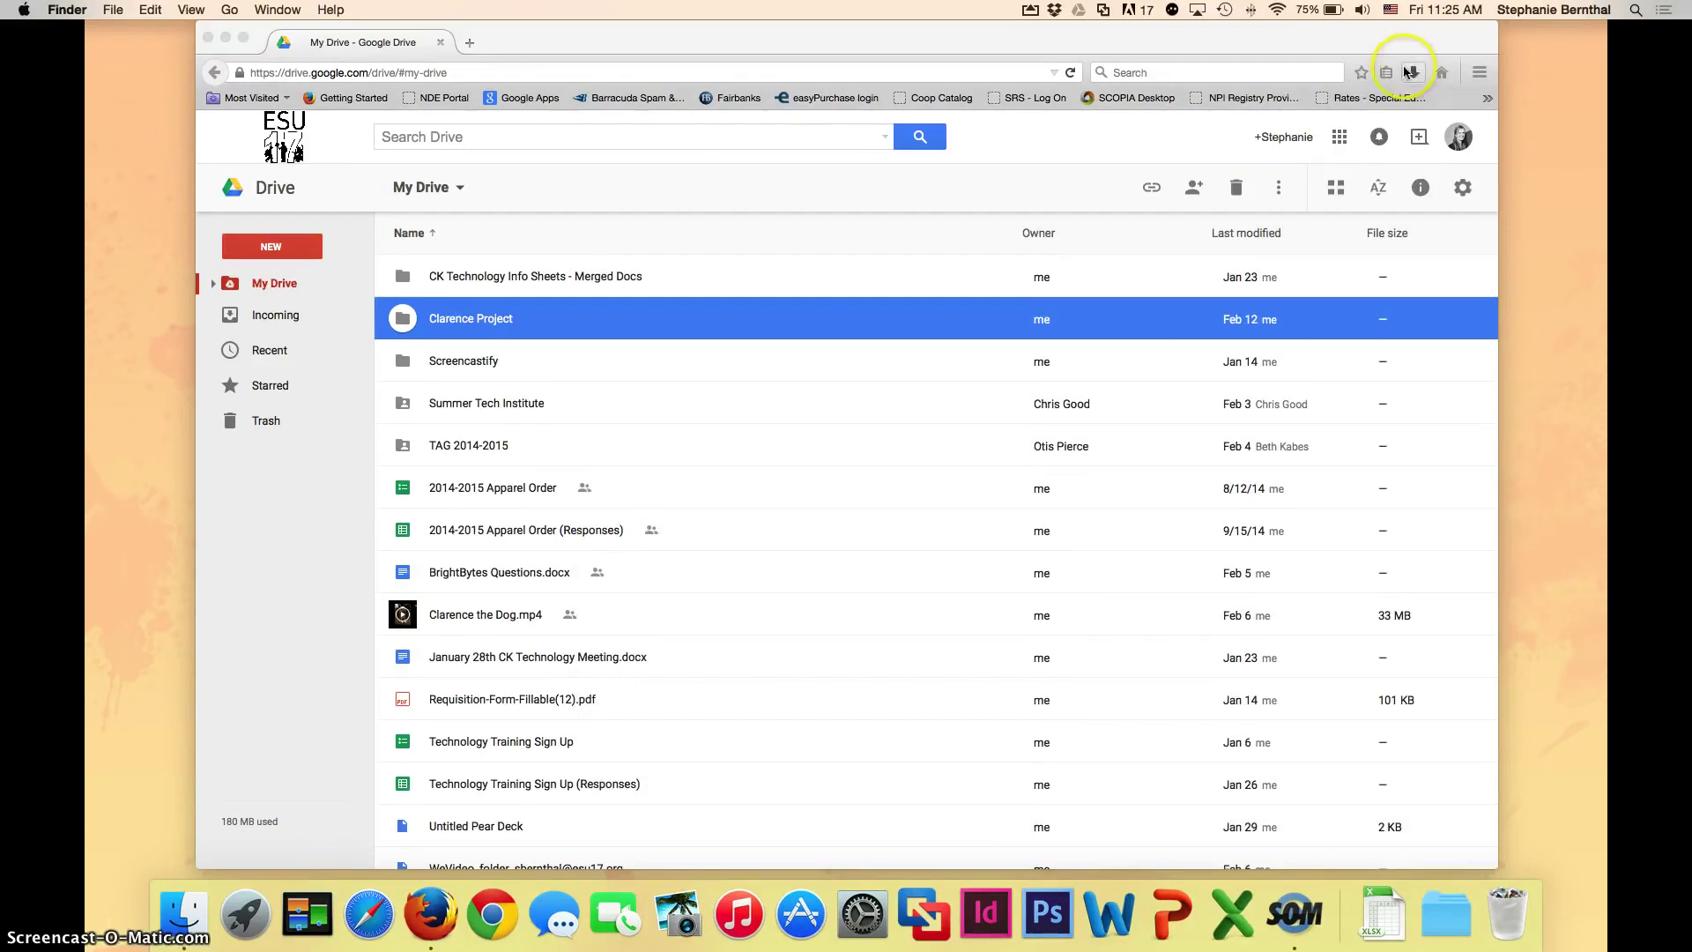
Step: Search the computer with Spotlight for "downloads" and open the Downloads folder
left_click(1634, 10)
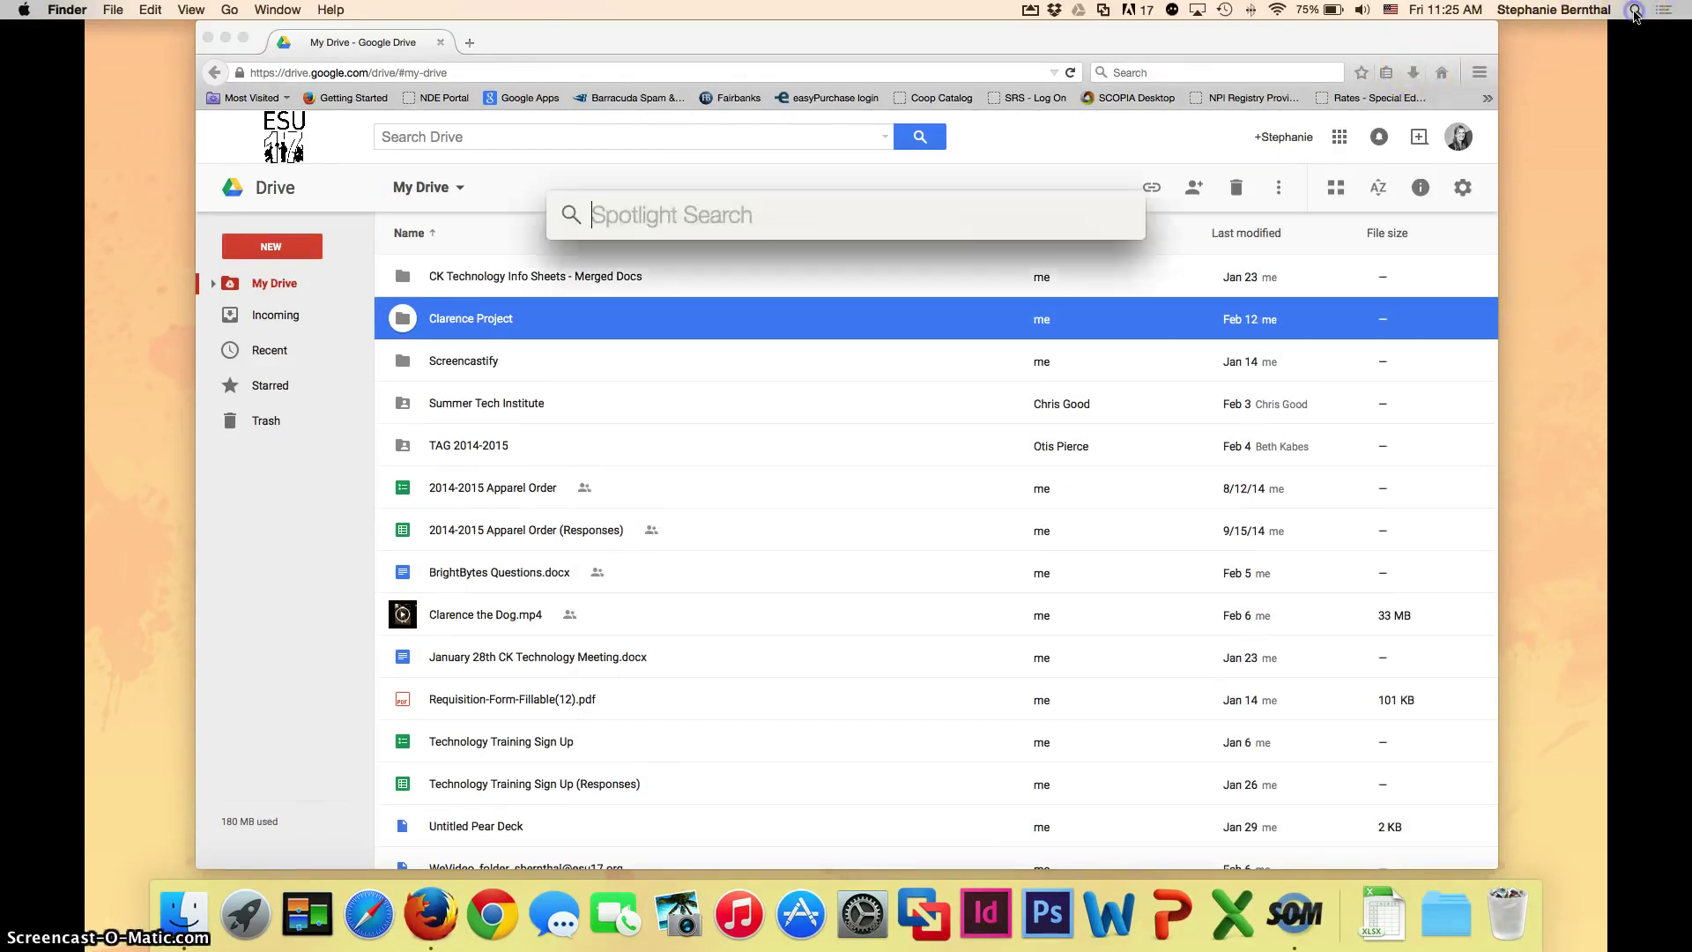
type("down")
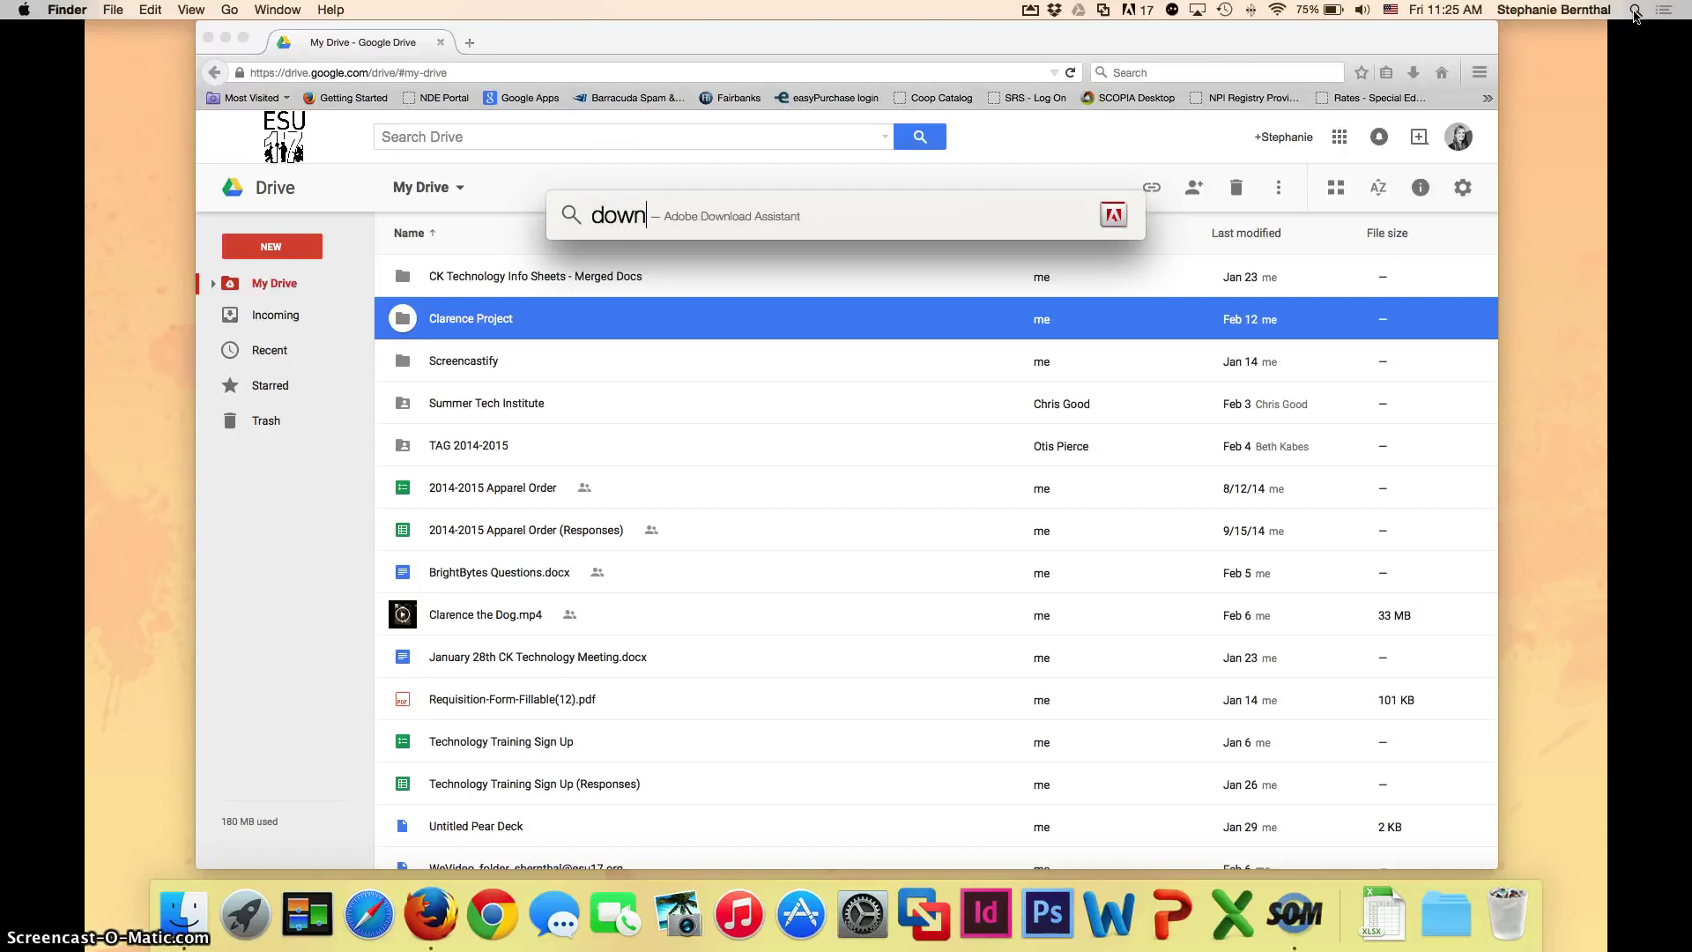
type("loads")
key("Return")
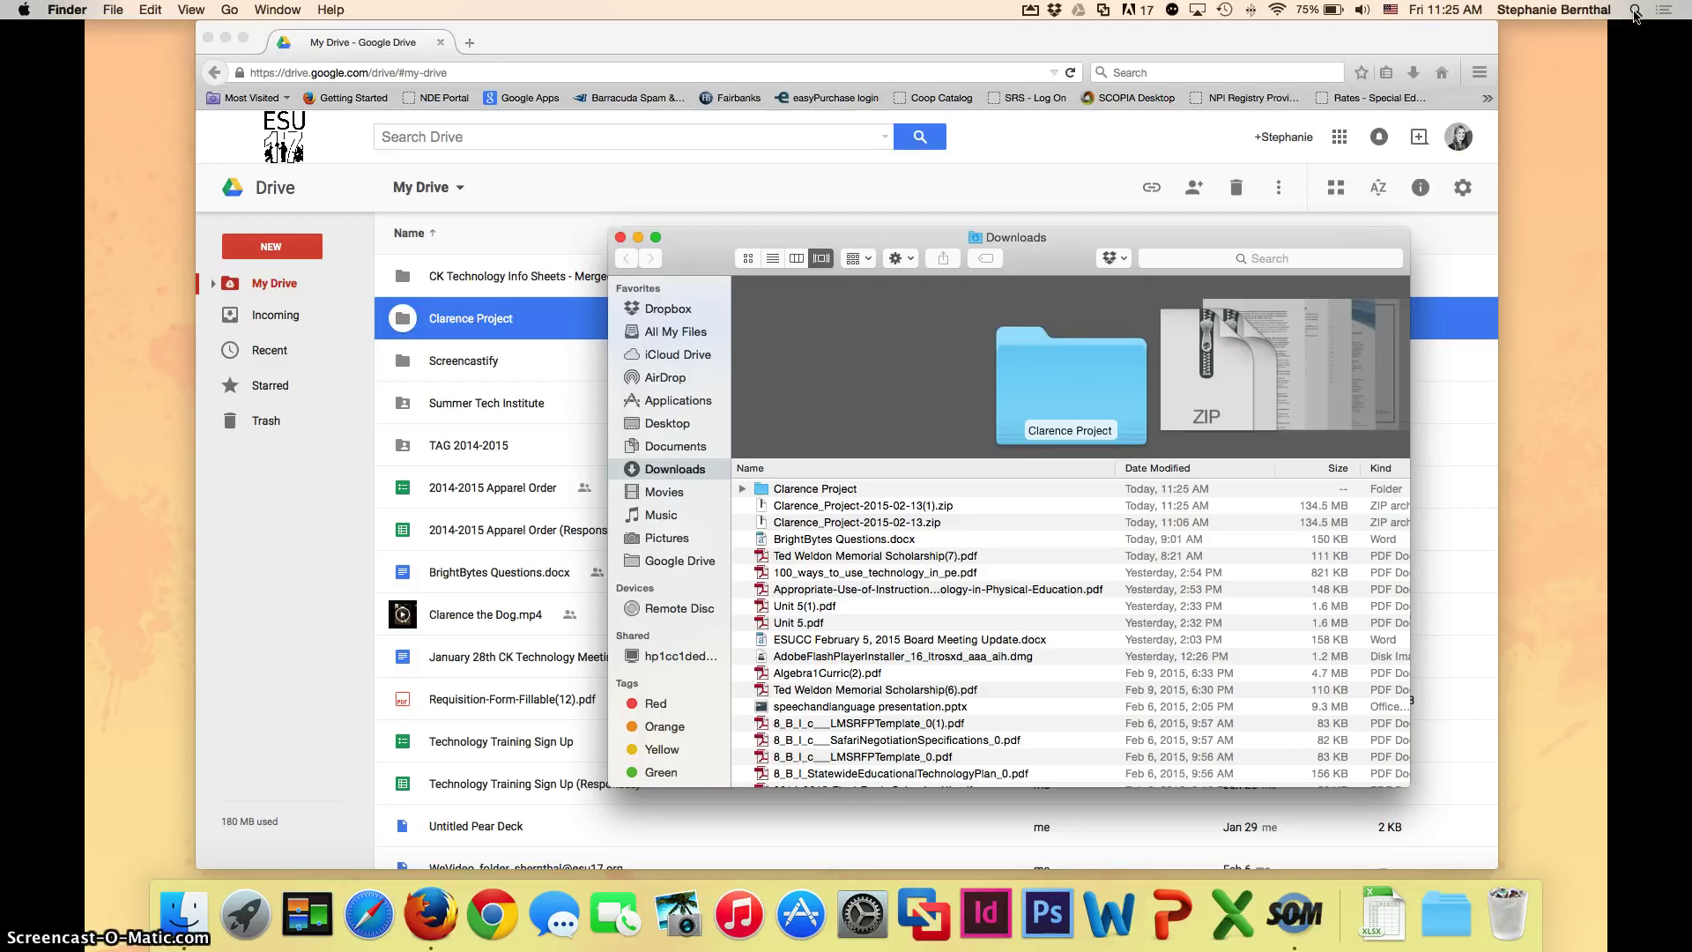
Step: Move the extracted Clarence Project folder from Downloads to the desktop and close the Downloads window
left_click_drag(965, 236, 858, 227)
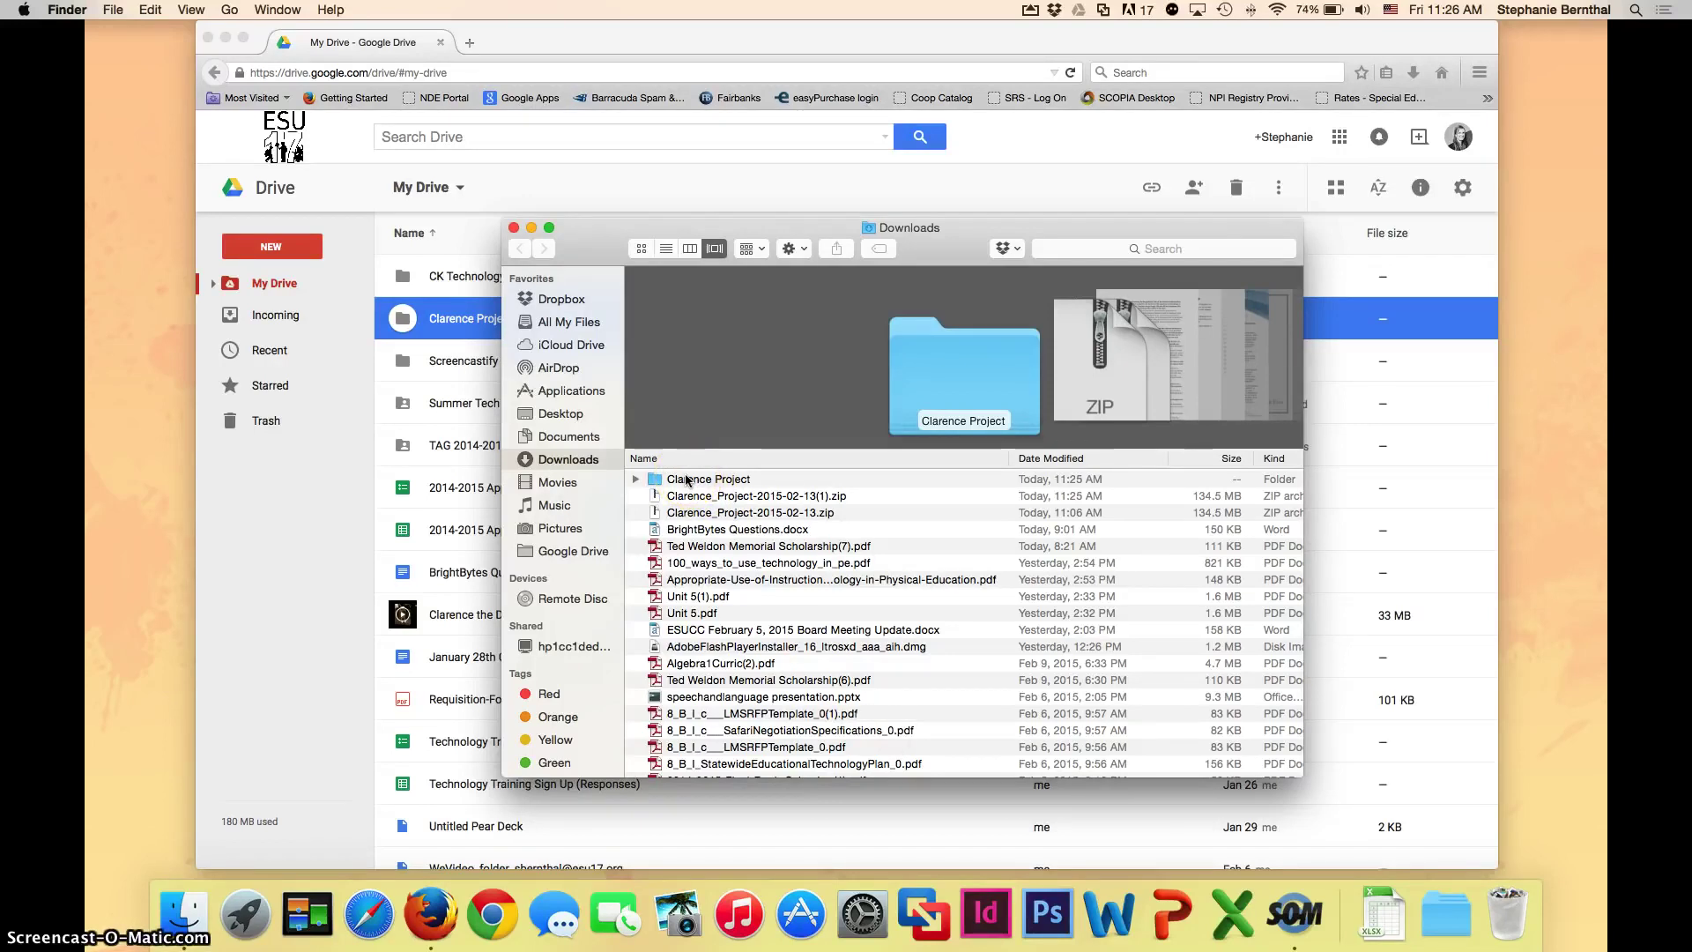
left_click(684, 478)
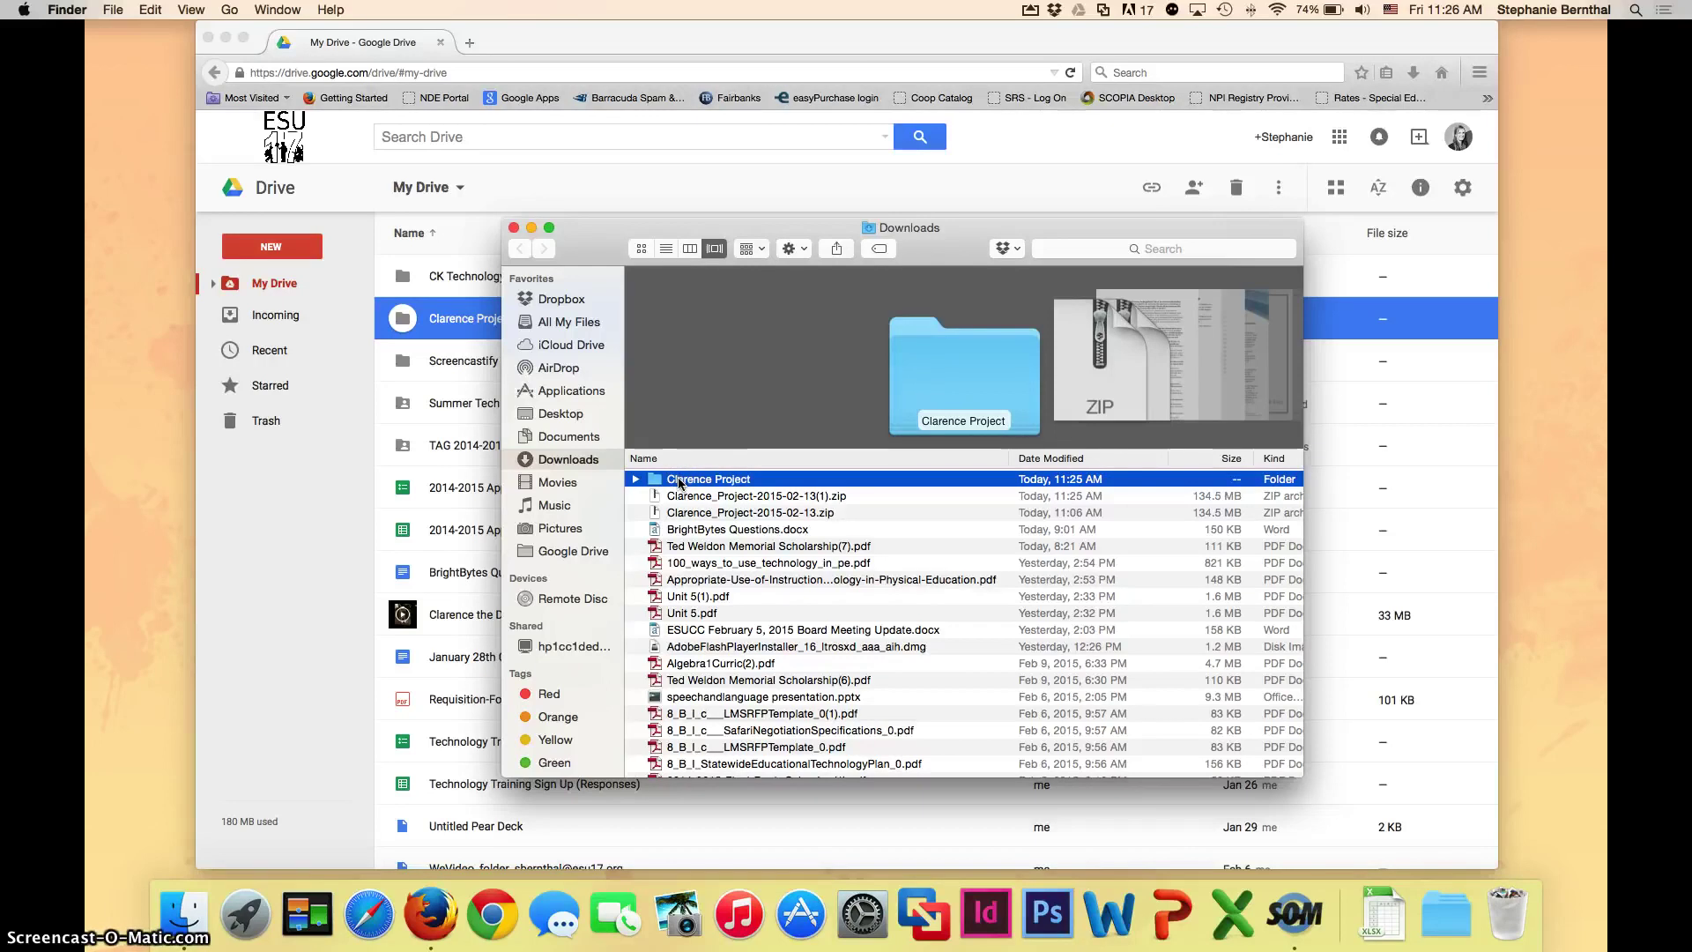
left_click_drag(678, 482, 1574, 103)
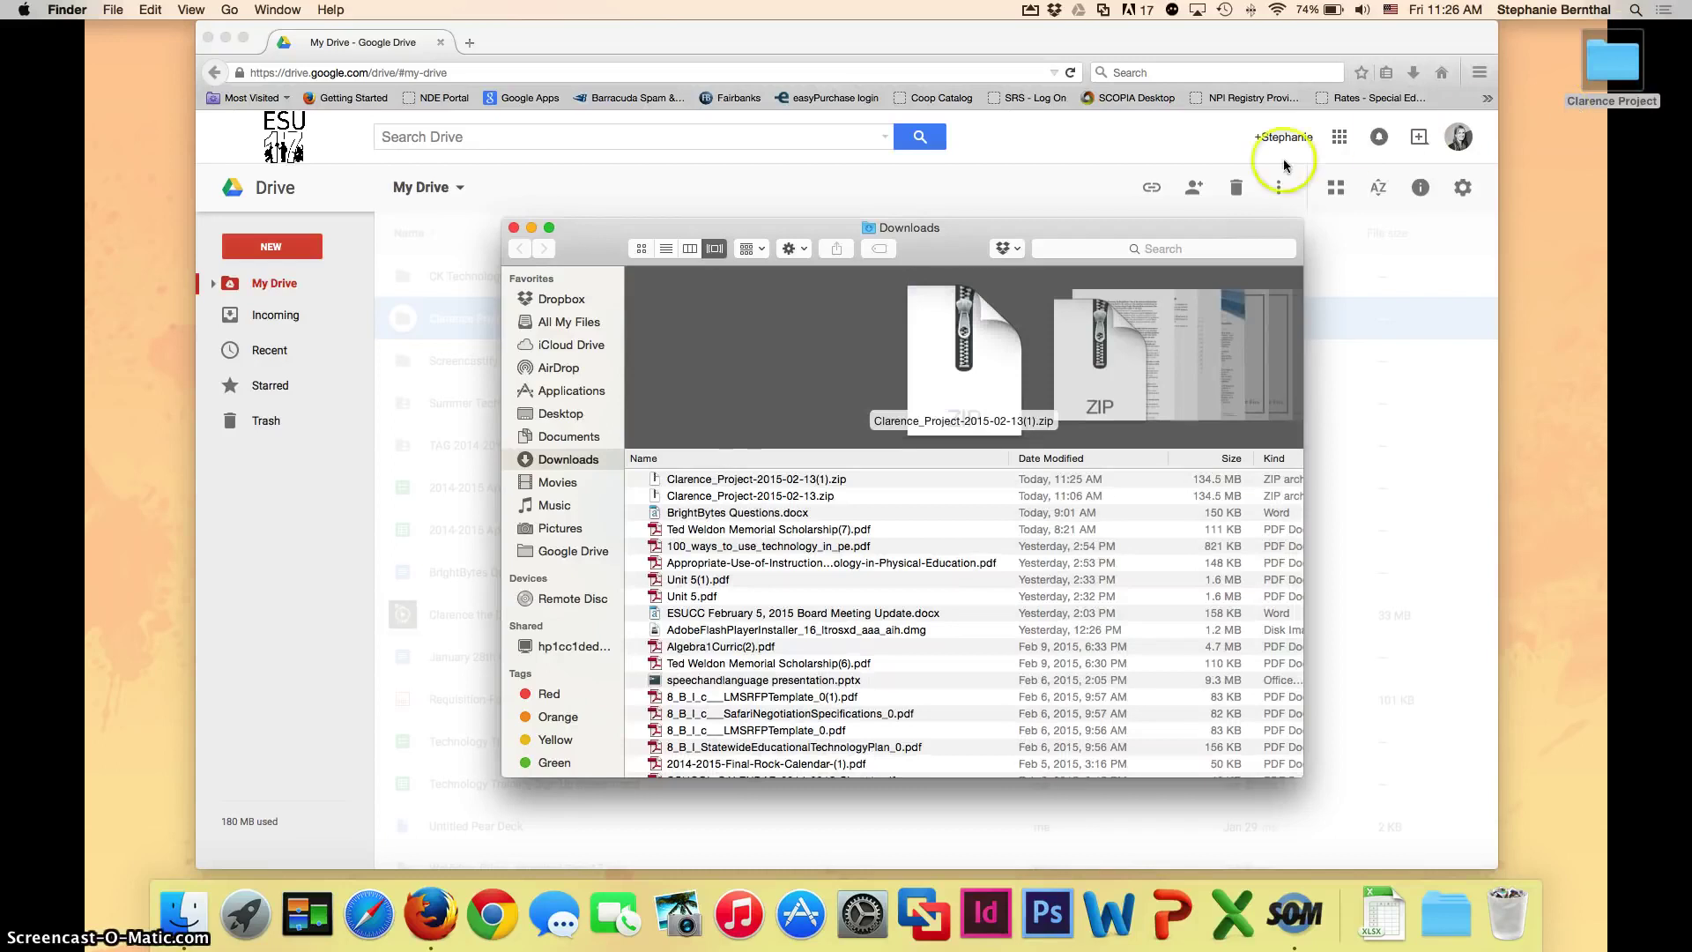
left_click(784, 236)
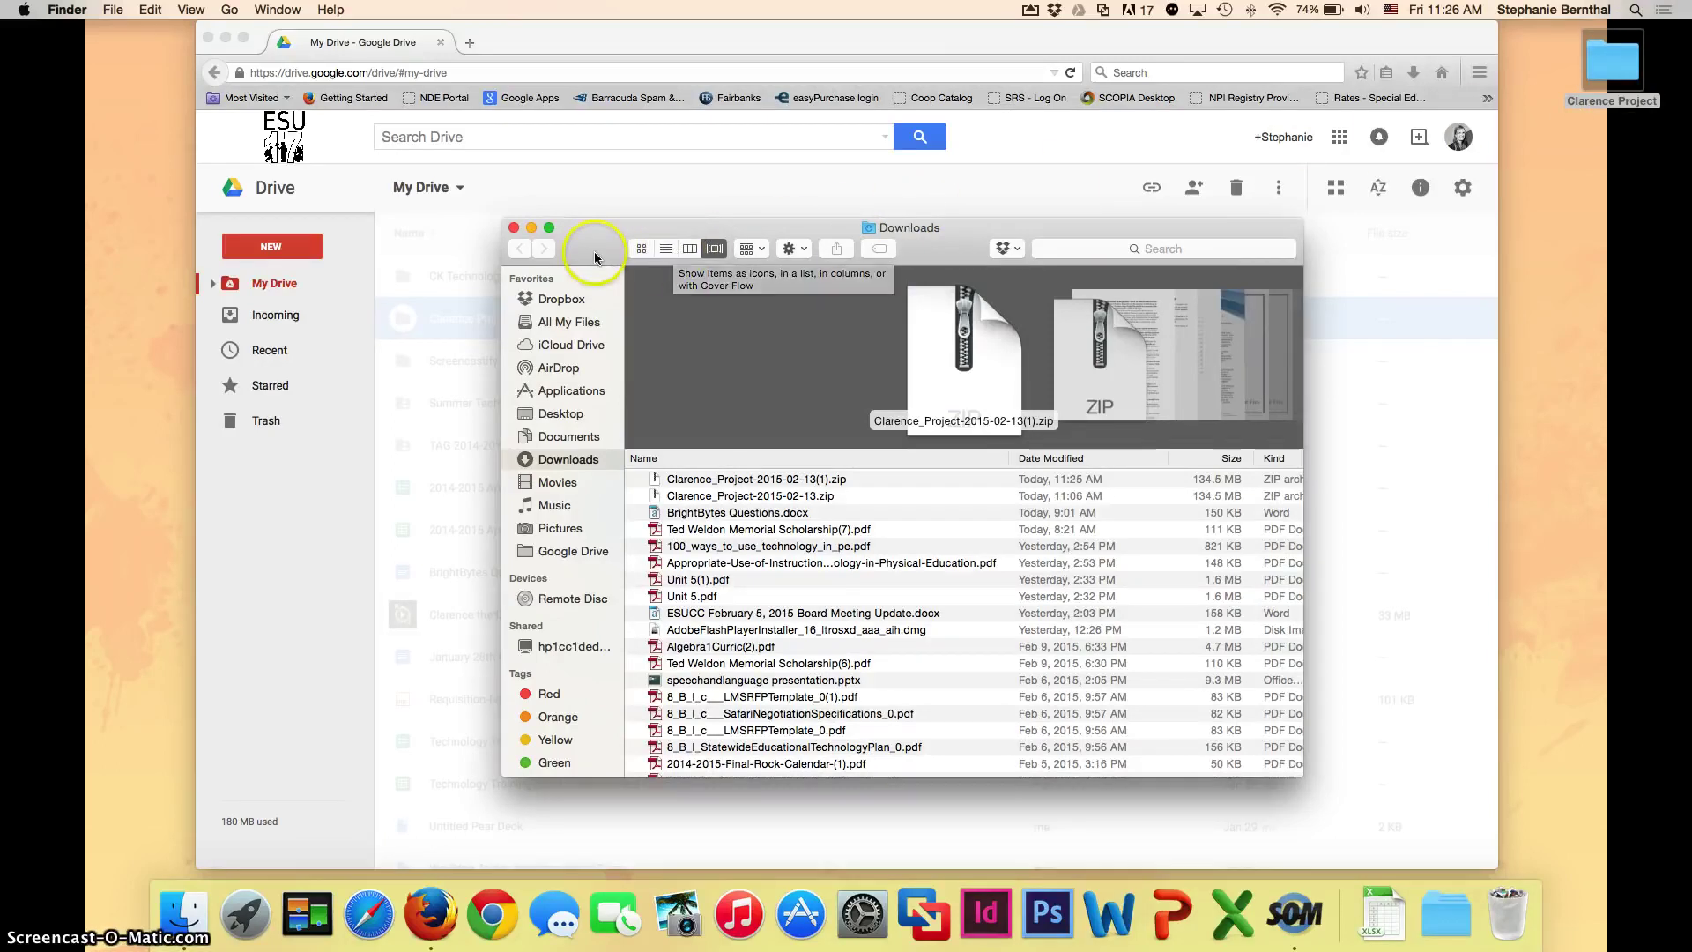
left_click(512, 229)
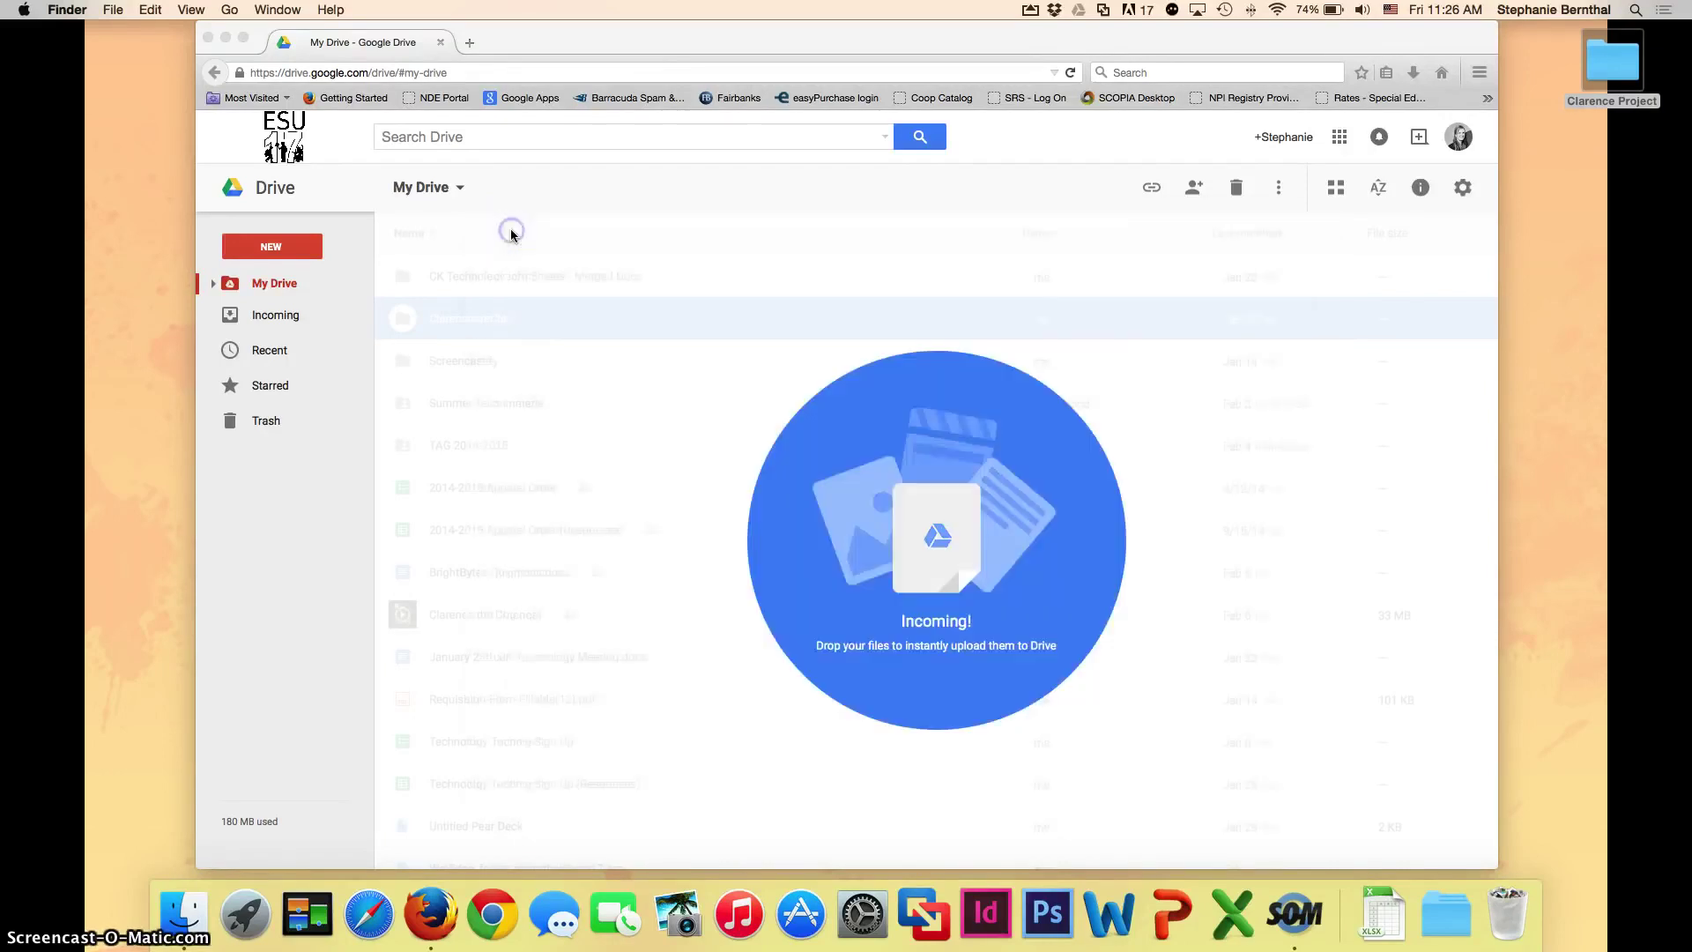